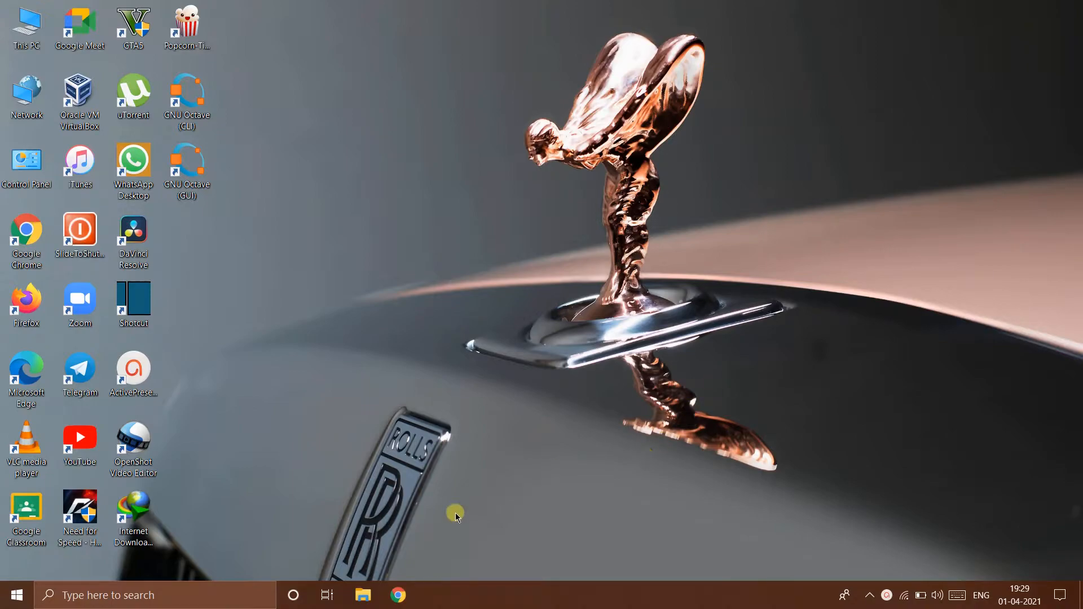
- Open the browser and search Google for "netbeans with jdk"
left_click(399, 597)
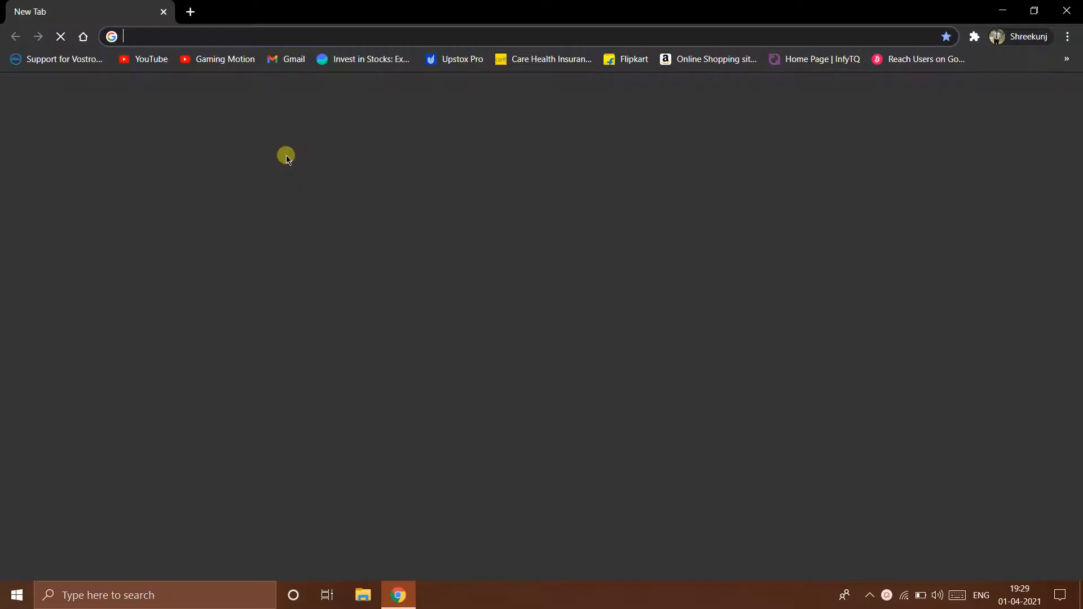
type("M")
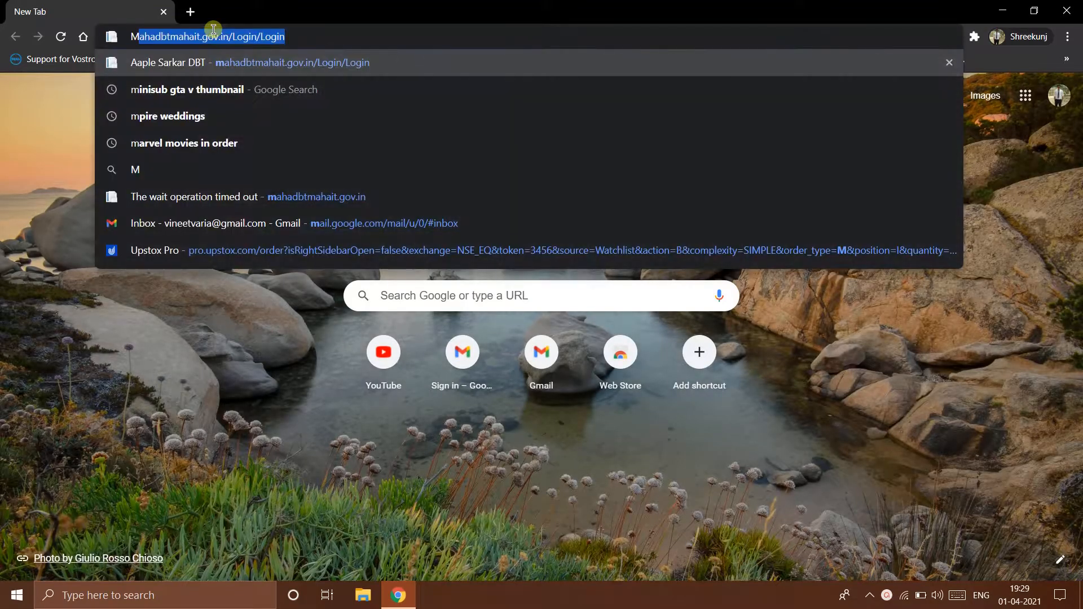
type("etbeans")
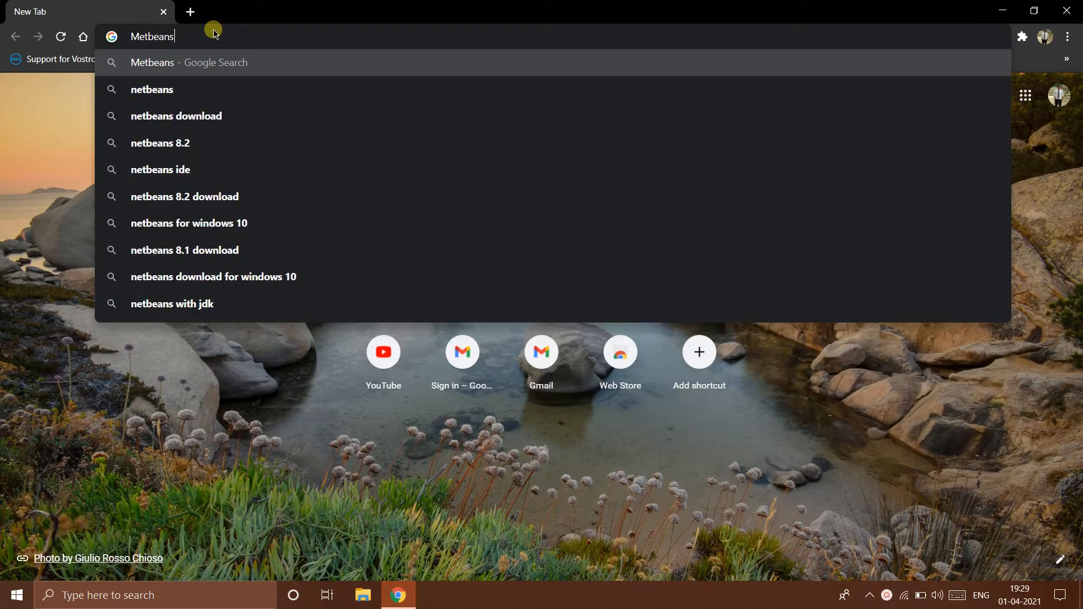
type(" with")
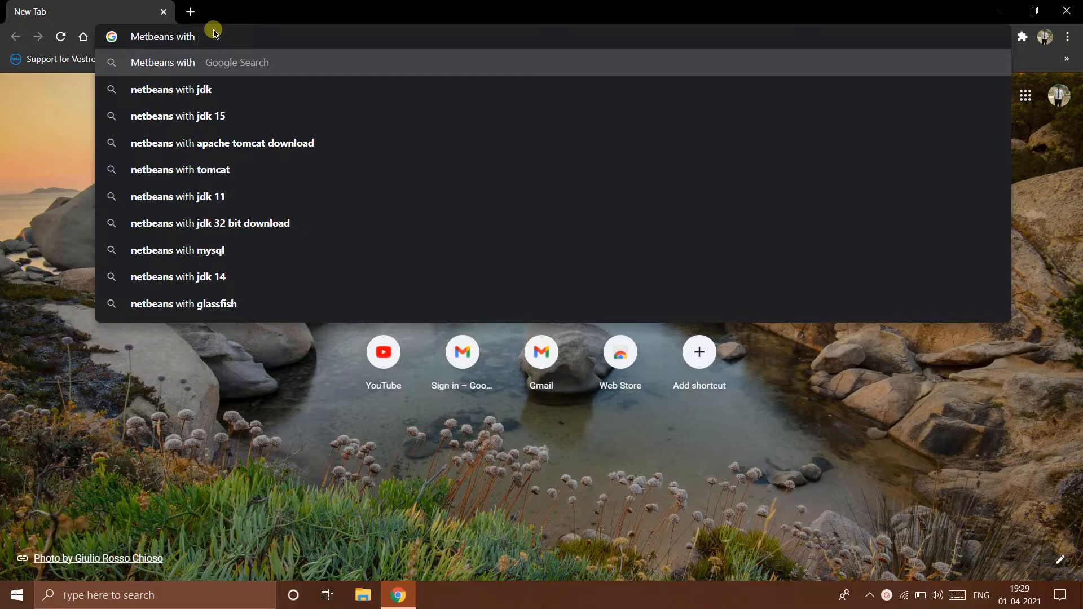
key("Down")
key("Return")
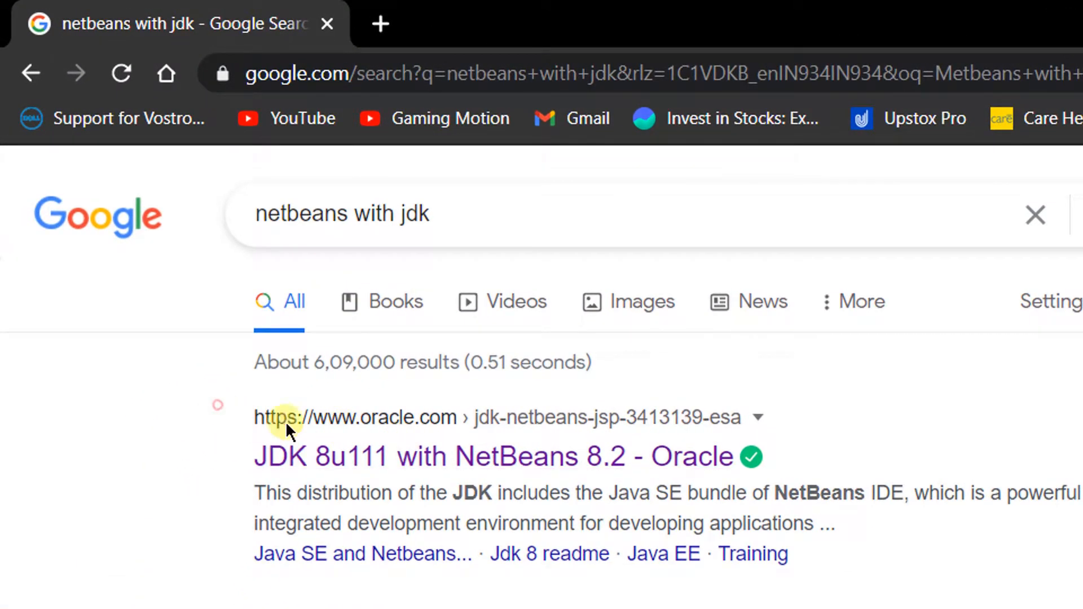
- Open the Oracle search result "JDK 8u111 with NetBeans 8.2"
left_click_drag(250, 418, 741, 463)
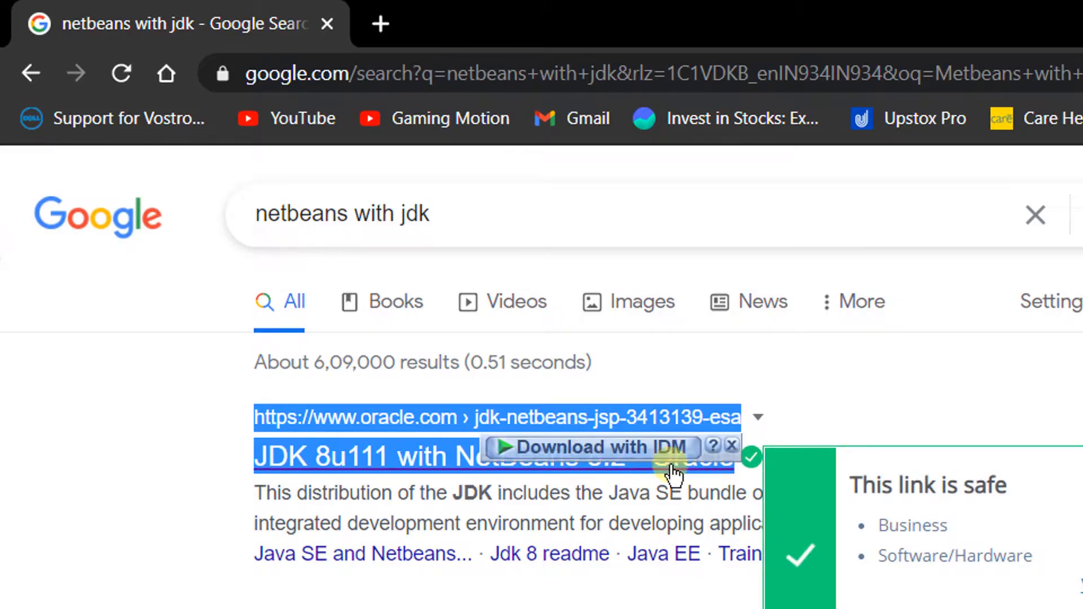
left_click(426, 449)
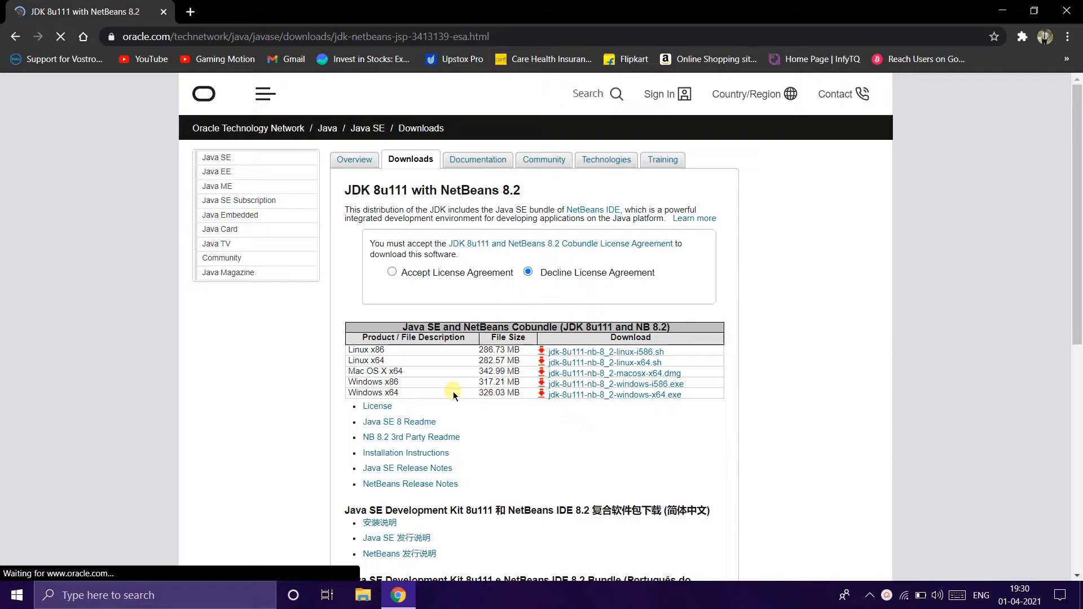
- Accept the license agreement and start downloading jdk-8u111-nb-8_2-windows-x64.exe for Windows x64
left_click_drag(351, 391, 404, 394)
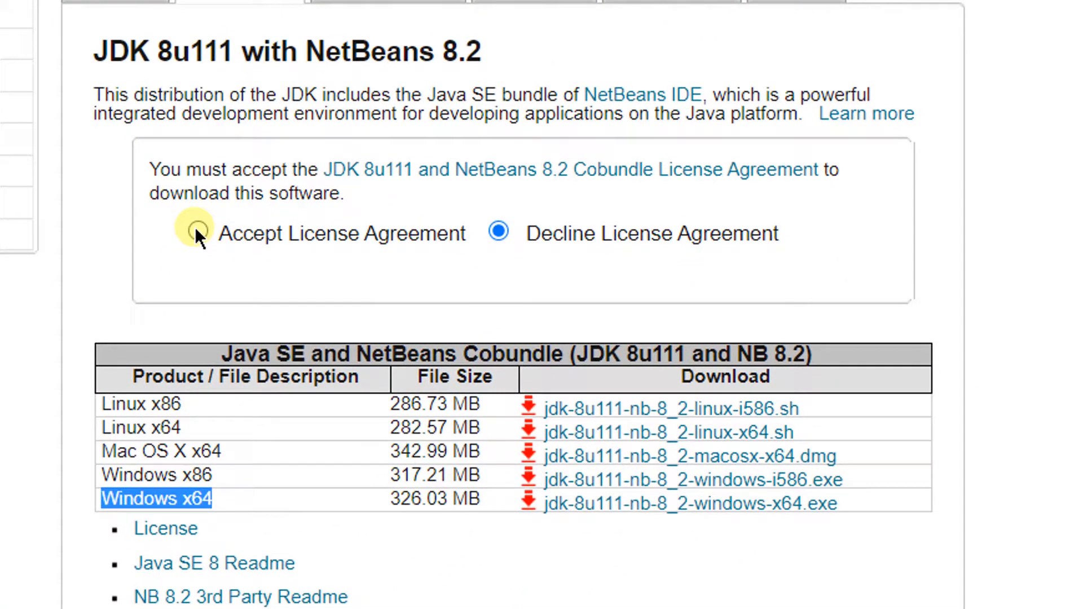
left_click(197, 231)
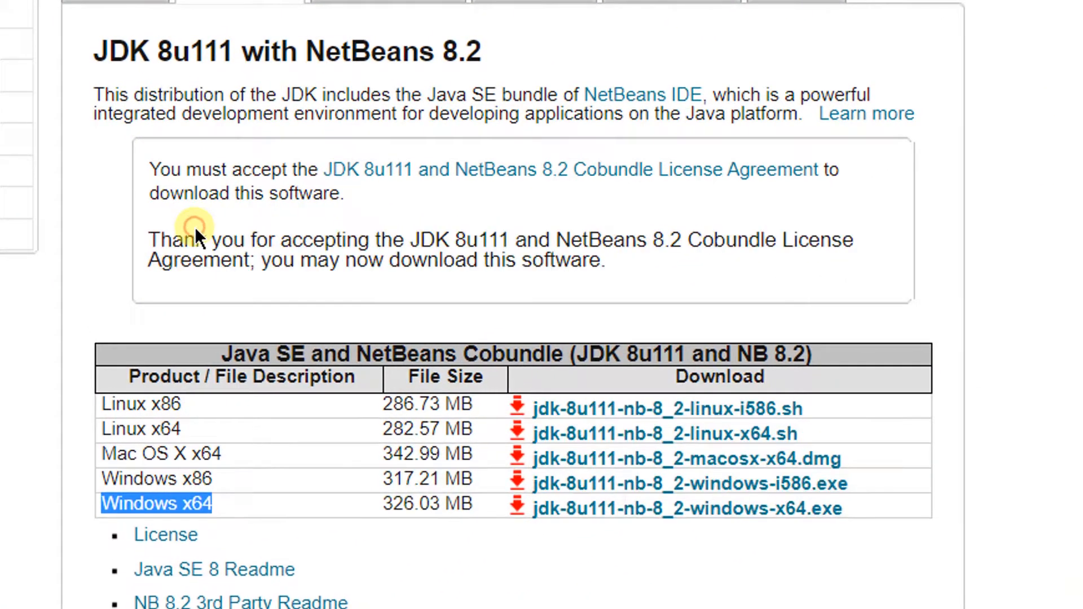
left_click(188, 501)
left_click(633, 510)
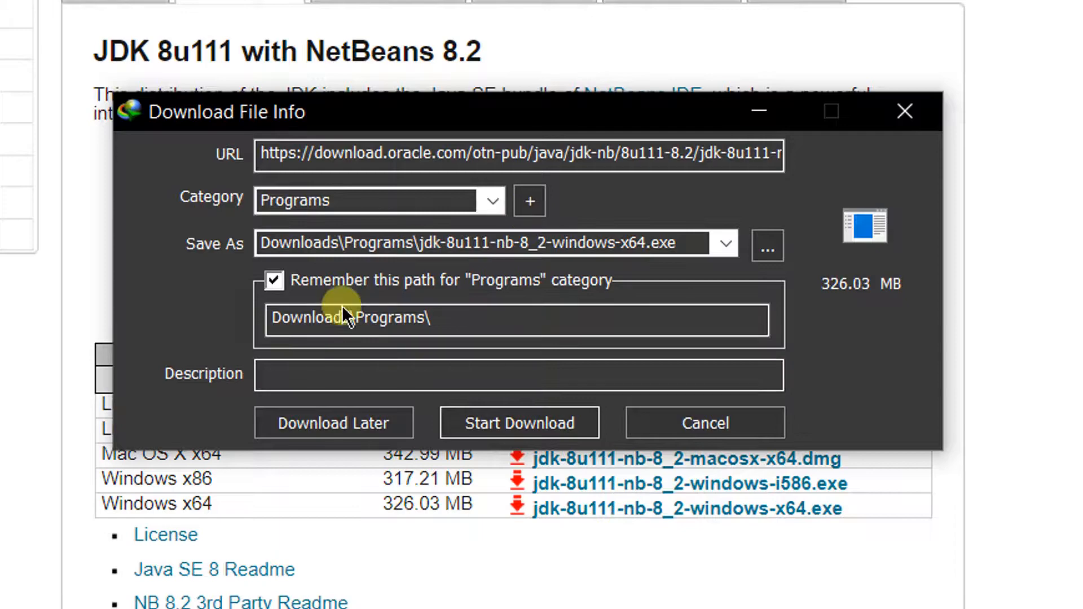
left_click(516, 424)
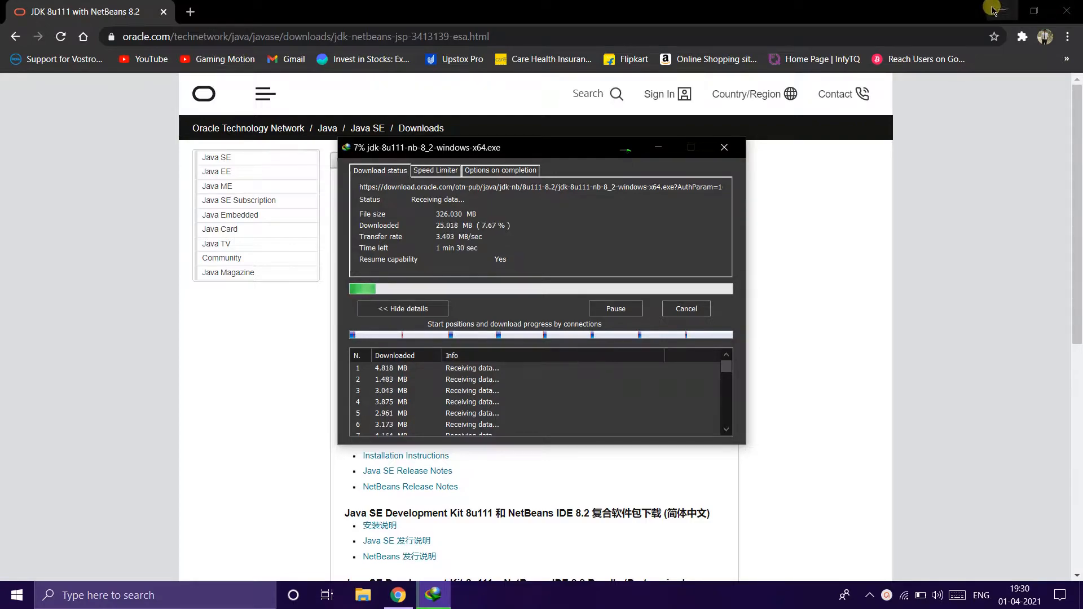
- Minimize the browser and open the Downloads\Programs folder in File Explorer
left_click(1001, 5)
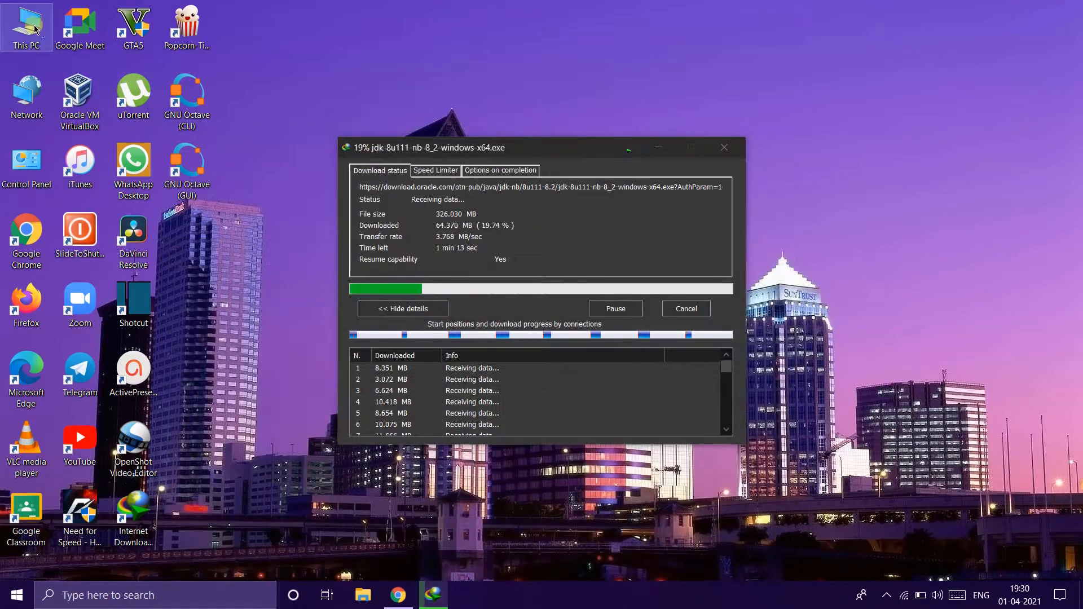
double_click(34, 25)
double_click(794, 158)
double_click(390, 257)
left_click(433, 595)
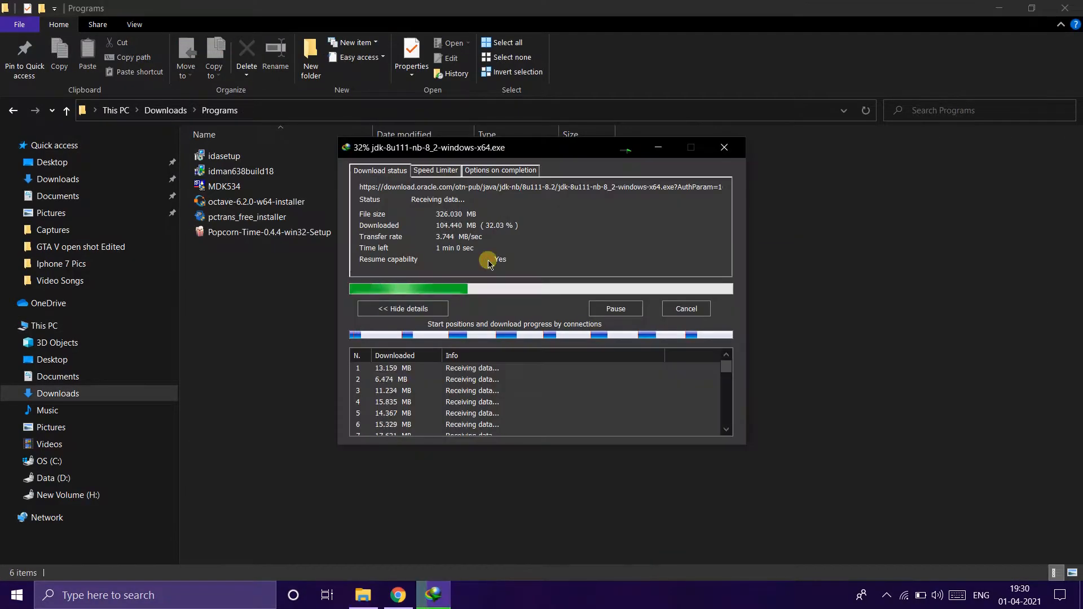
left_click(428, 170)
left_click(484, 170)
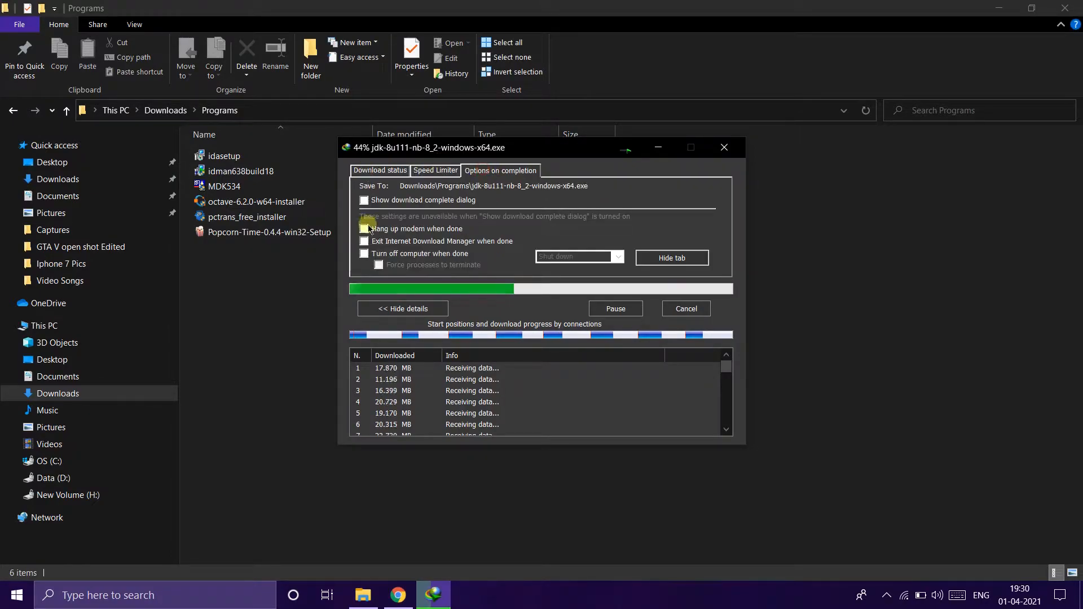
left_click(384, 171)
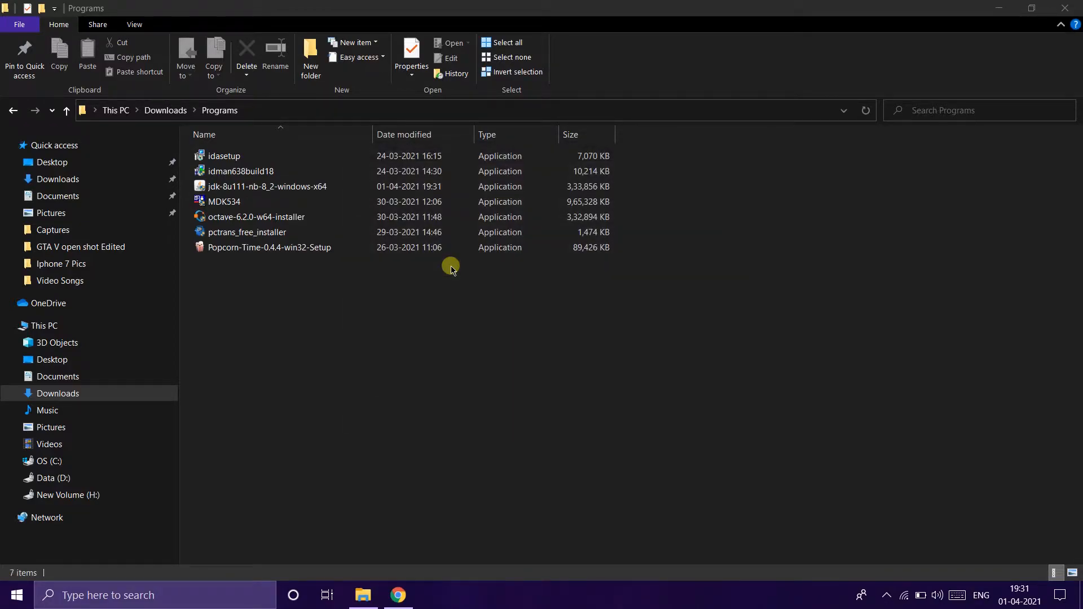
- Refresh the folder and run the downloaded jdk-8u111-nb-8_2-windows-x64 installer
right_click(361, 285)
left_click(407, 365)
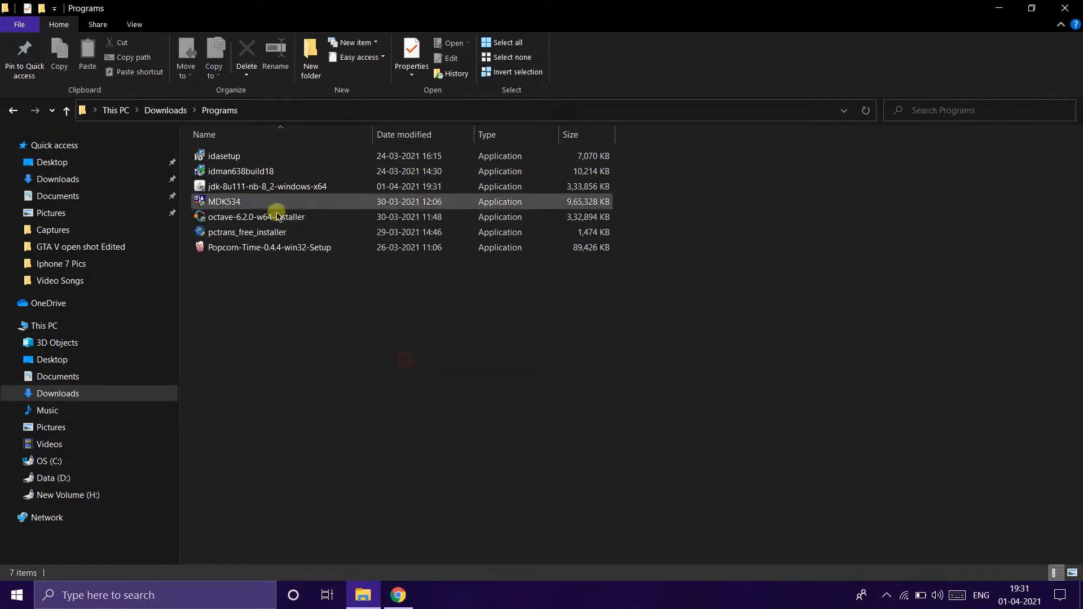
left_click(247, 187)
right_click(246, 187)
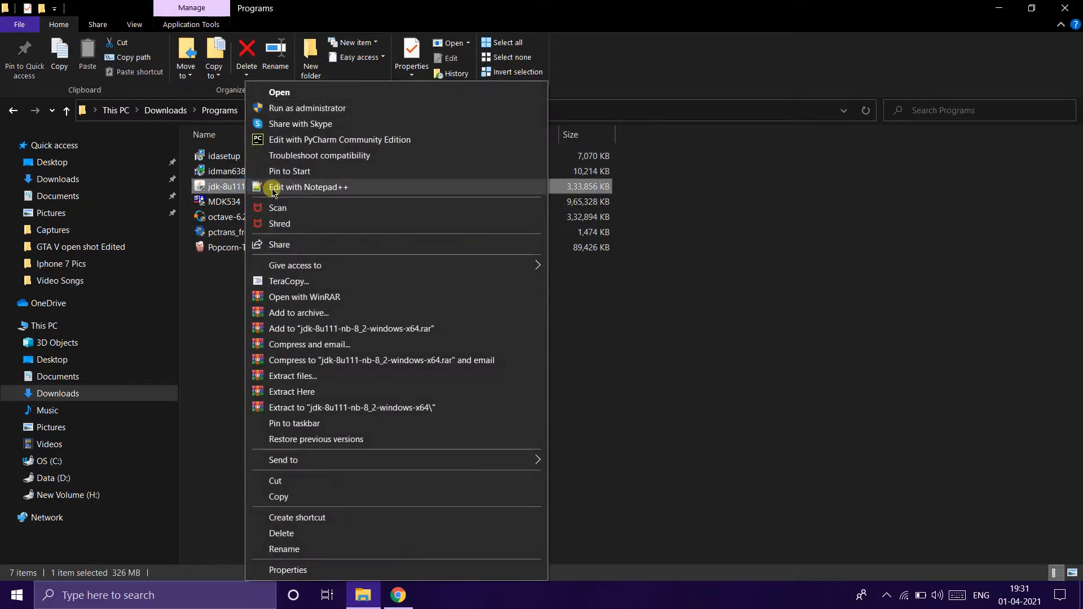
left_click(284, 93)
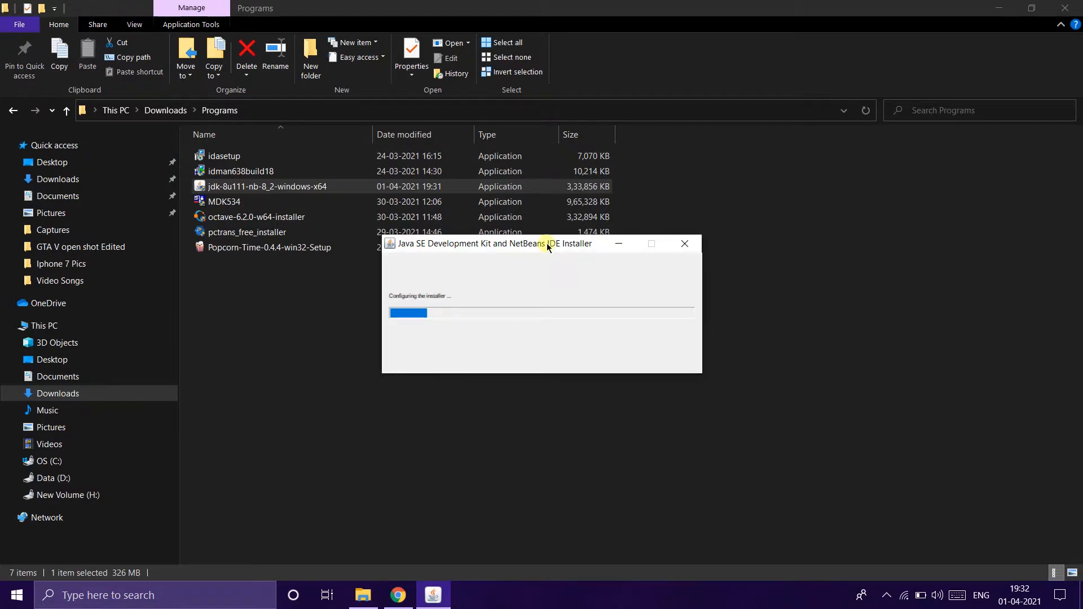
left_click(995, 8)
right_click(826, 188)
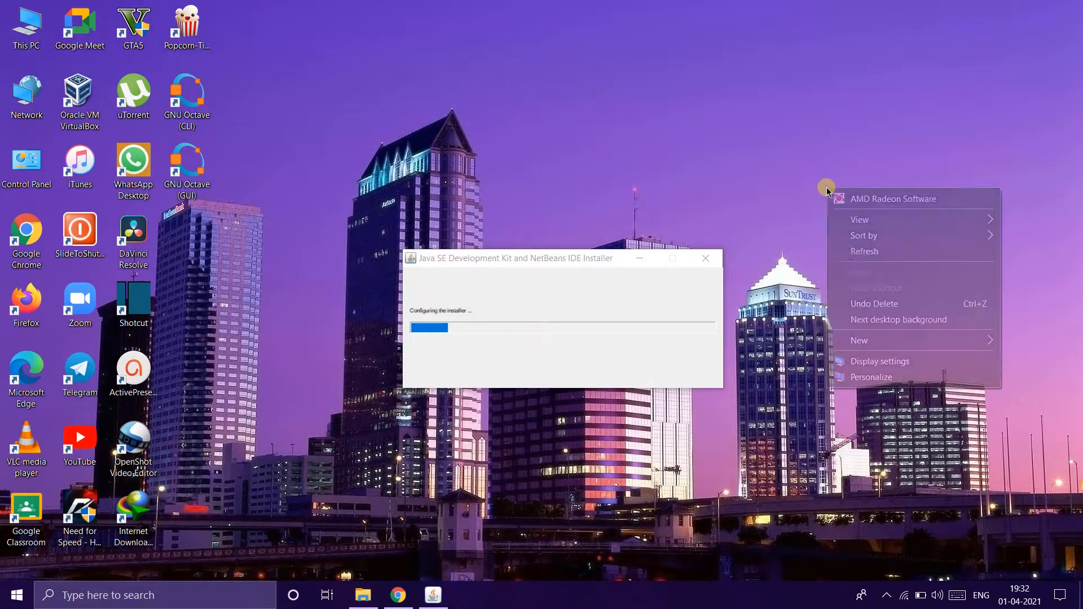
left_click(851, 251)
right_click(742, 303)
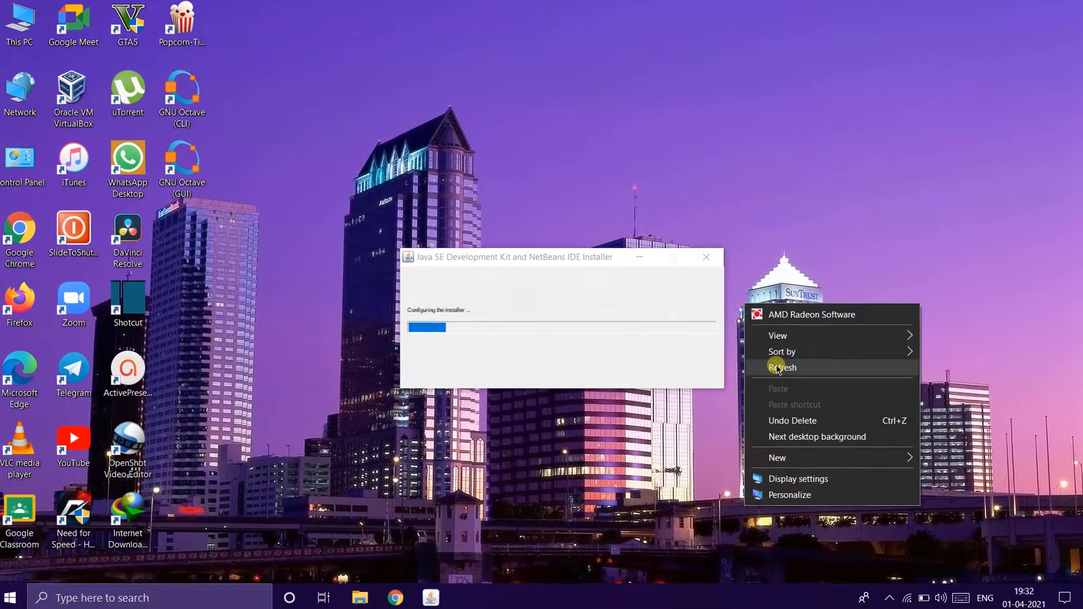
left_click(777, 368)
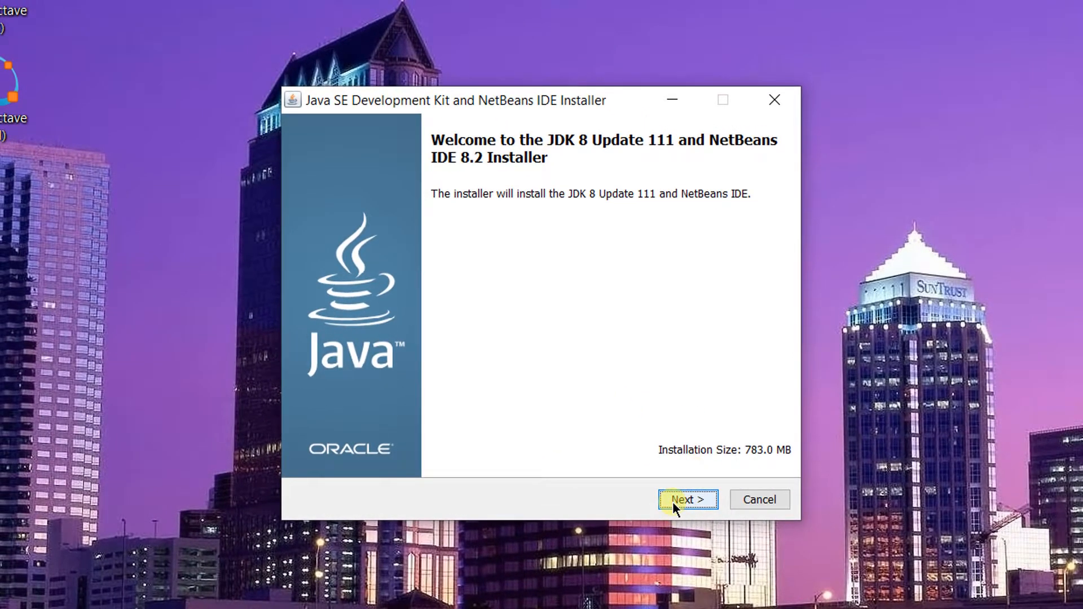
- Advance past the welcome page and keep the JDK install folder C:\Program Files\Java\jdk1.8.0_111
left_click(673, 502)
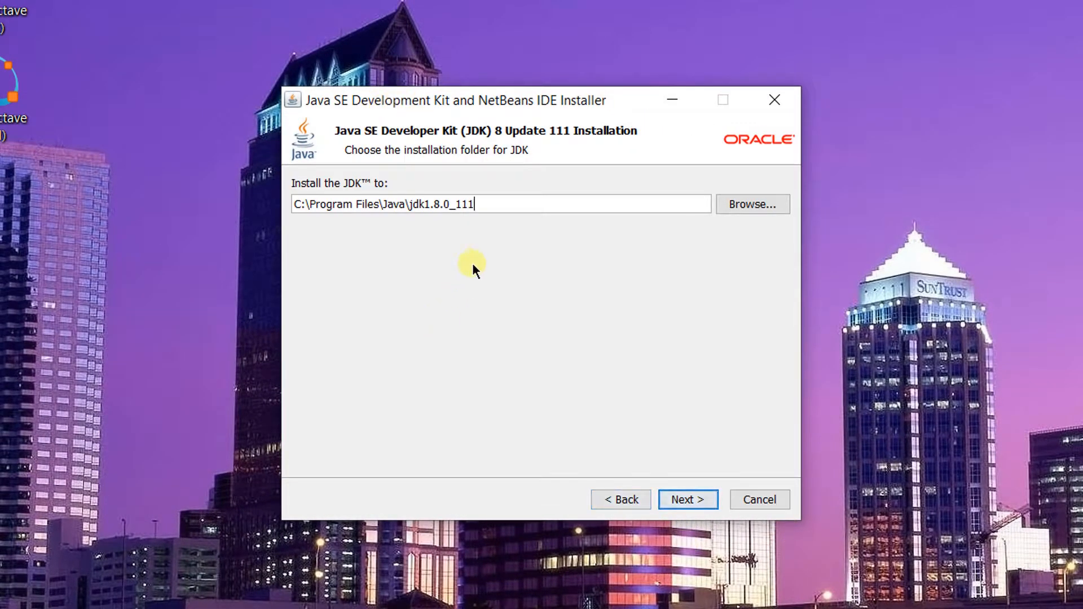
left_click_drag(491, 208, 340, 205)
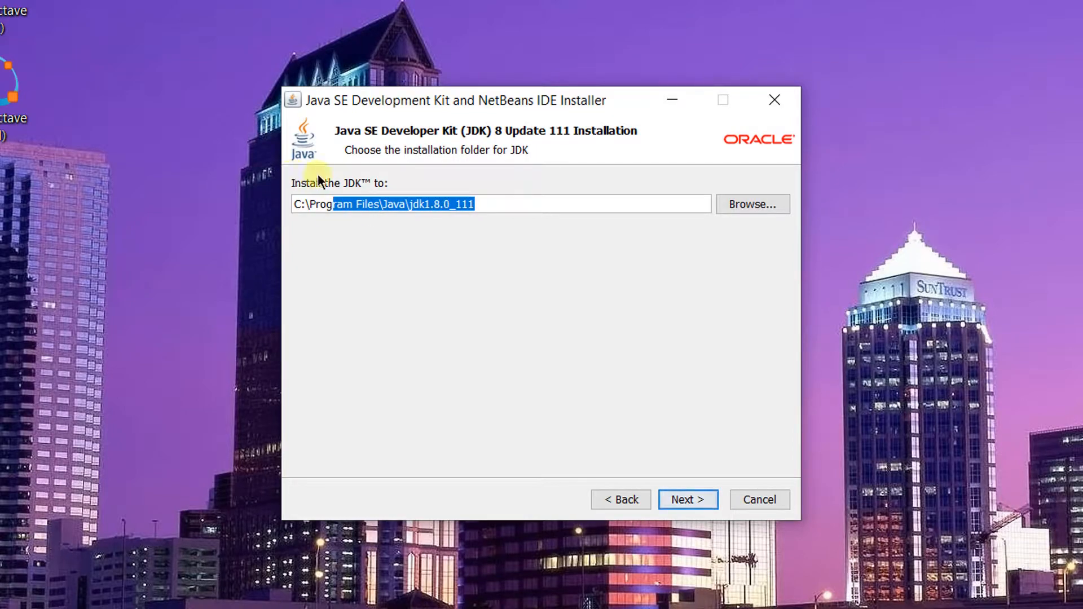
left_click(686, 502)
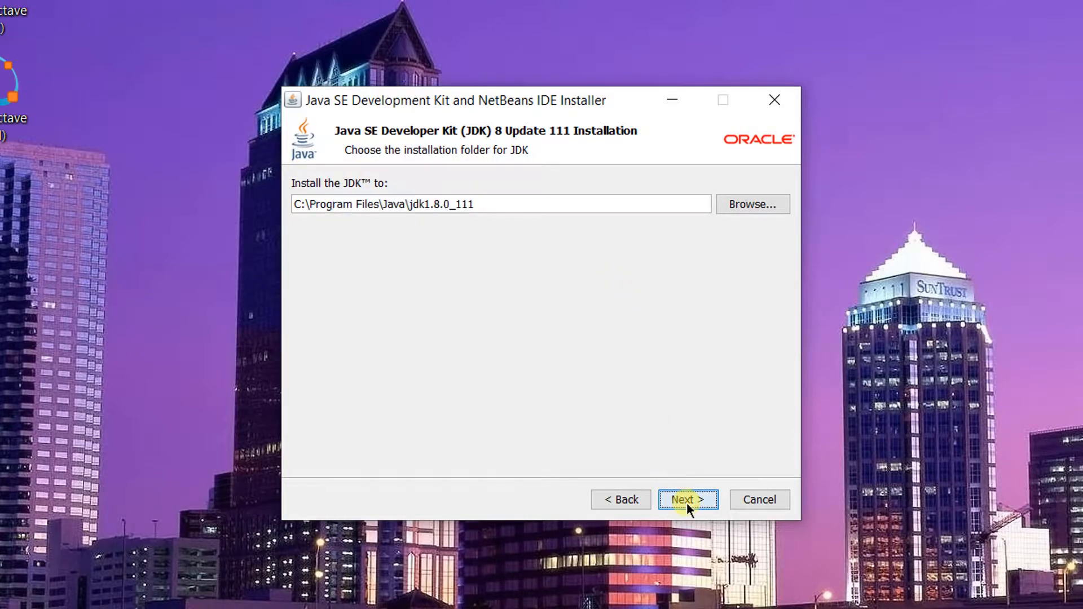
- Keep the NetBeans folder C:\Program Files\NetBeans 8.2 with Check for Updates enabled, and start the installation
left_click(458, 195)
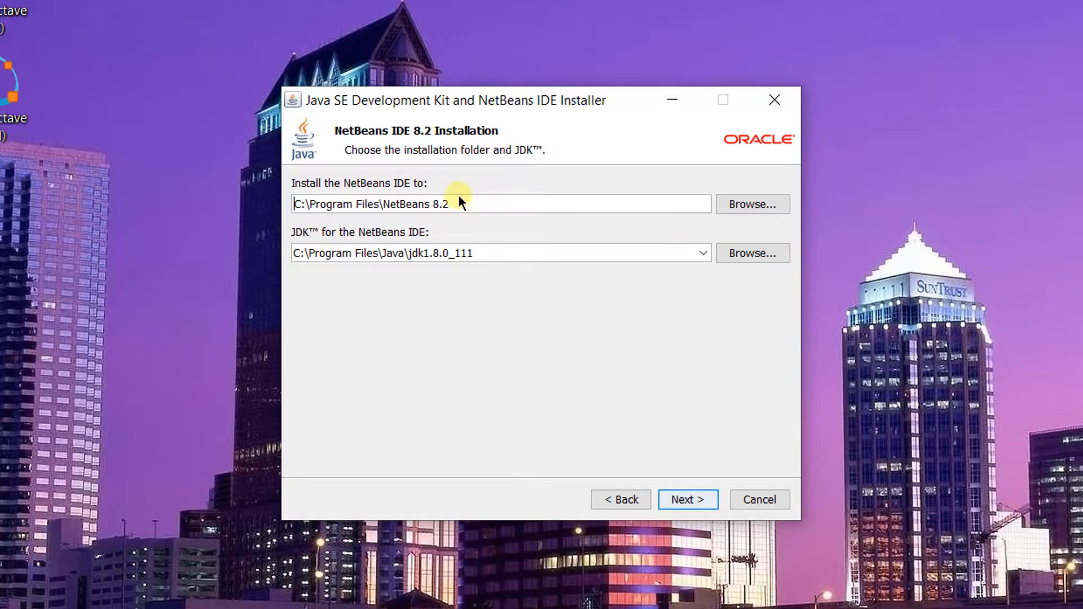
left_click(699, 500)
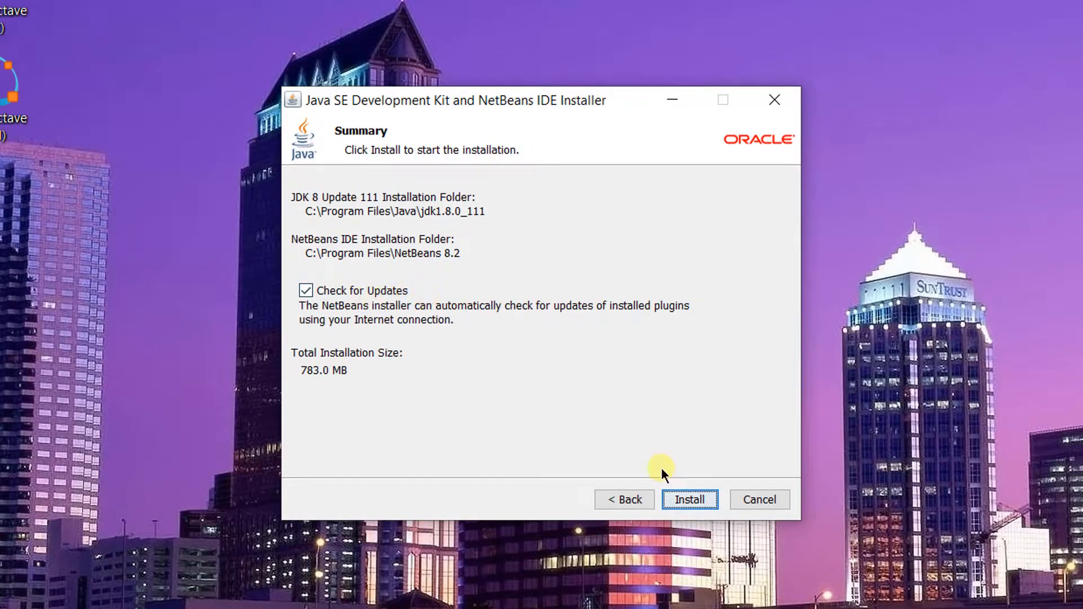
left_click(685, 499)
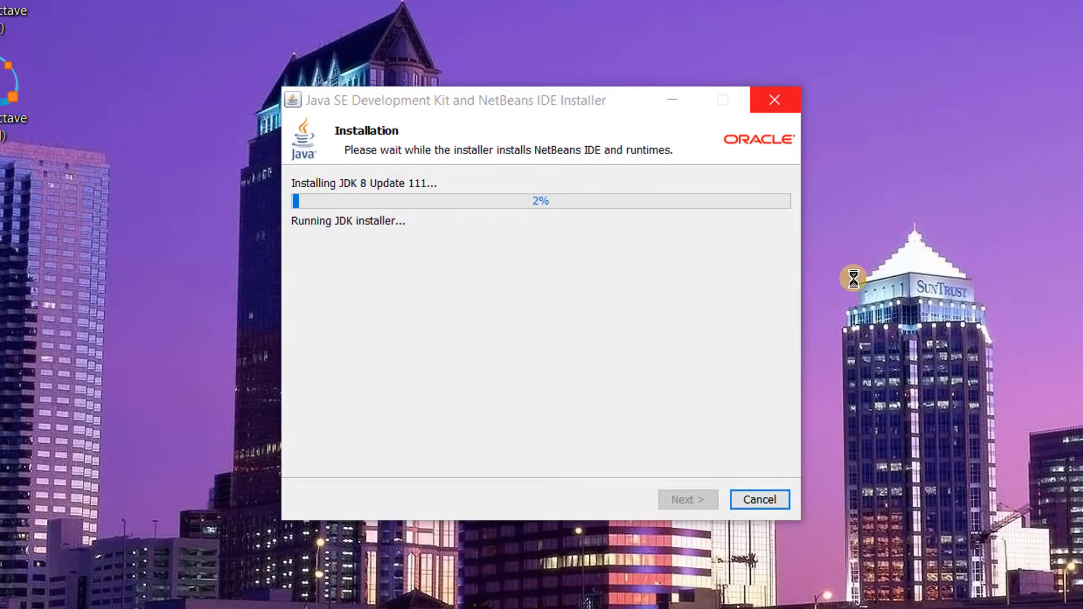
right_click(819, 205)
left_click(855, 291)
right_click(855, 289)
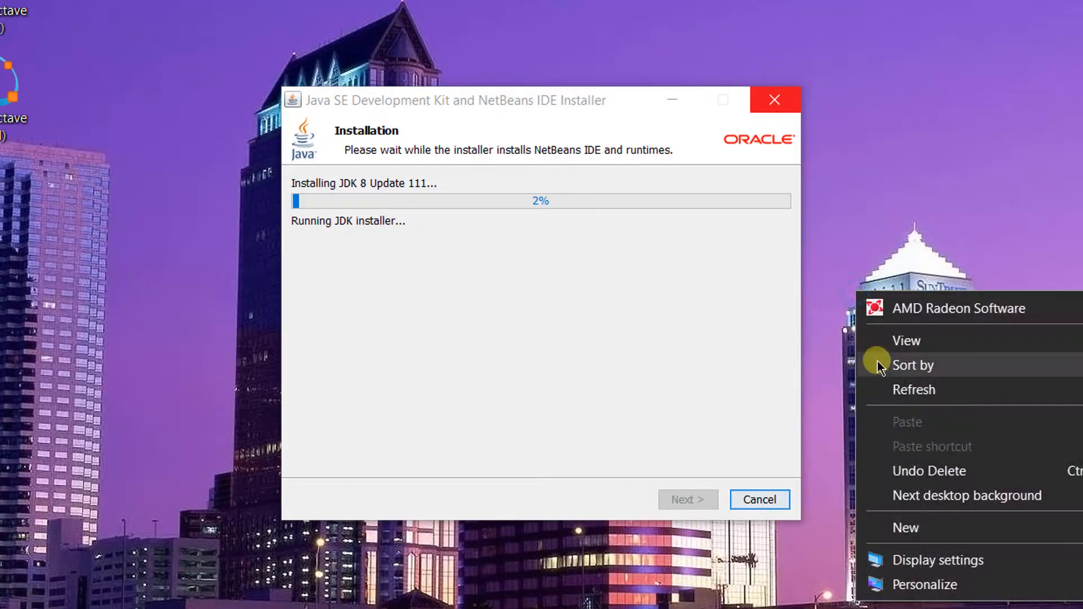
right_click(817, 165)
left_click(881, 280)
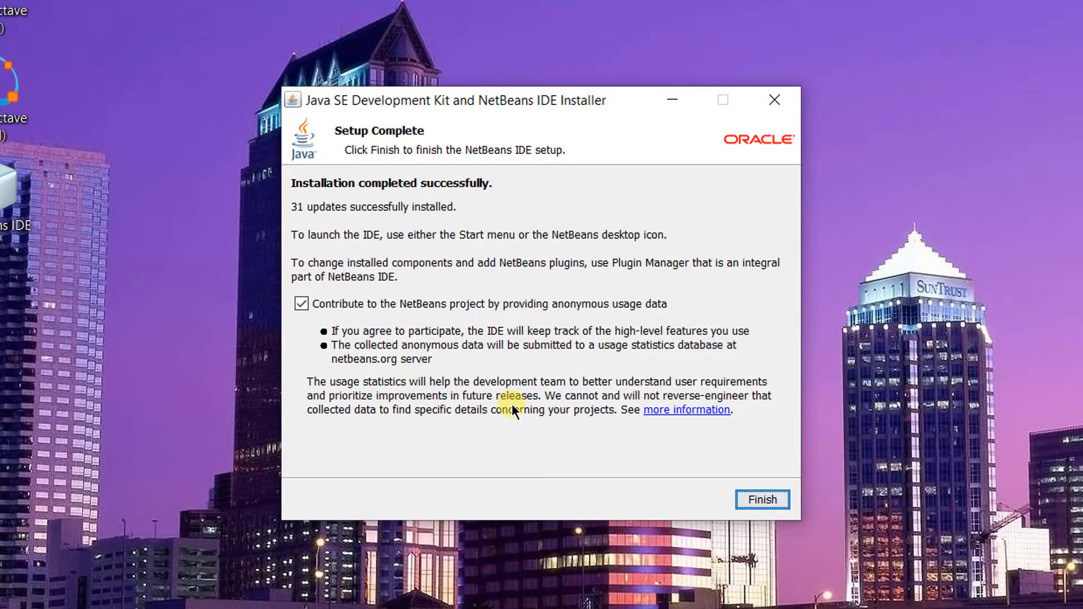
- Finish the installer and refresh the desktop
left_click(756, 500)
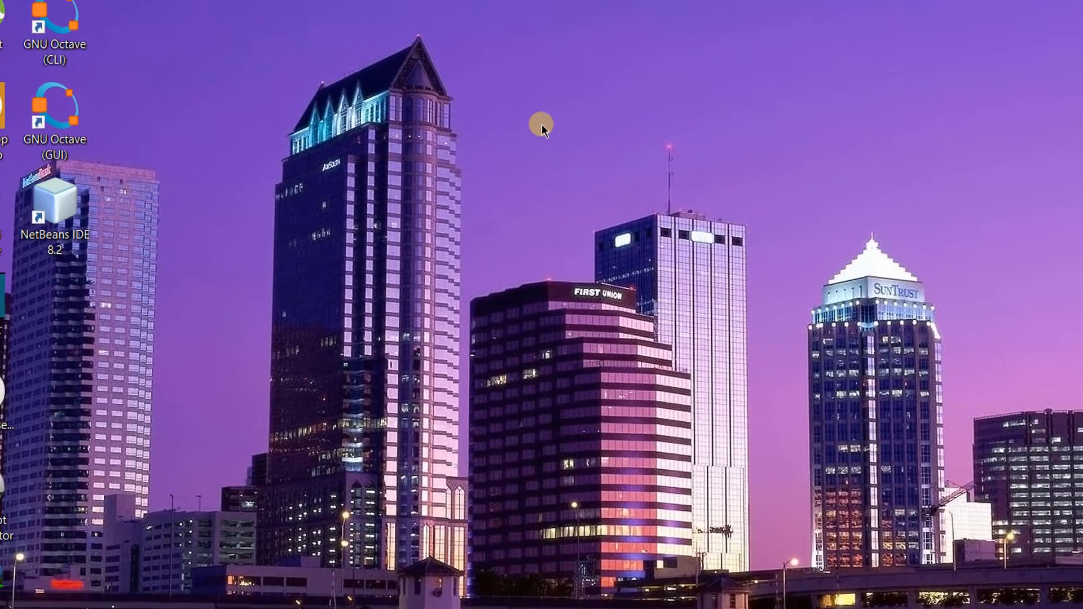
right_click(543, 105)
mouse_move(578, 154)
left_click(581, 236)
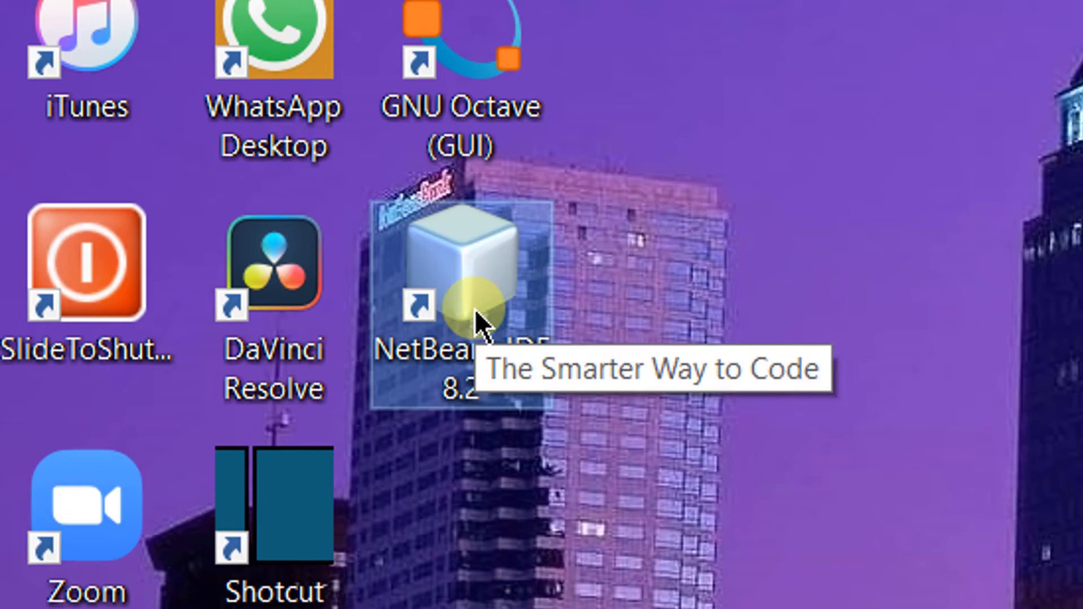
- Launch NetBeans IDE 8.2 from its desktop shortcut and maximize the window
double_click(475, 309)
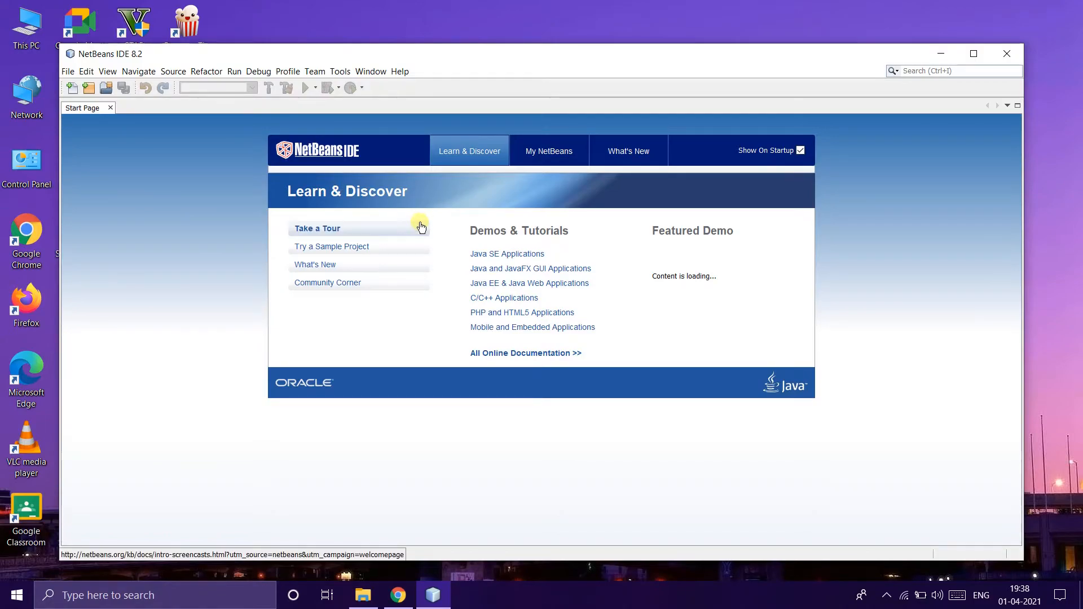
double_click(456, 59)
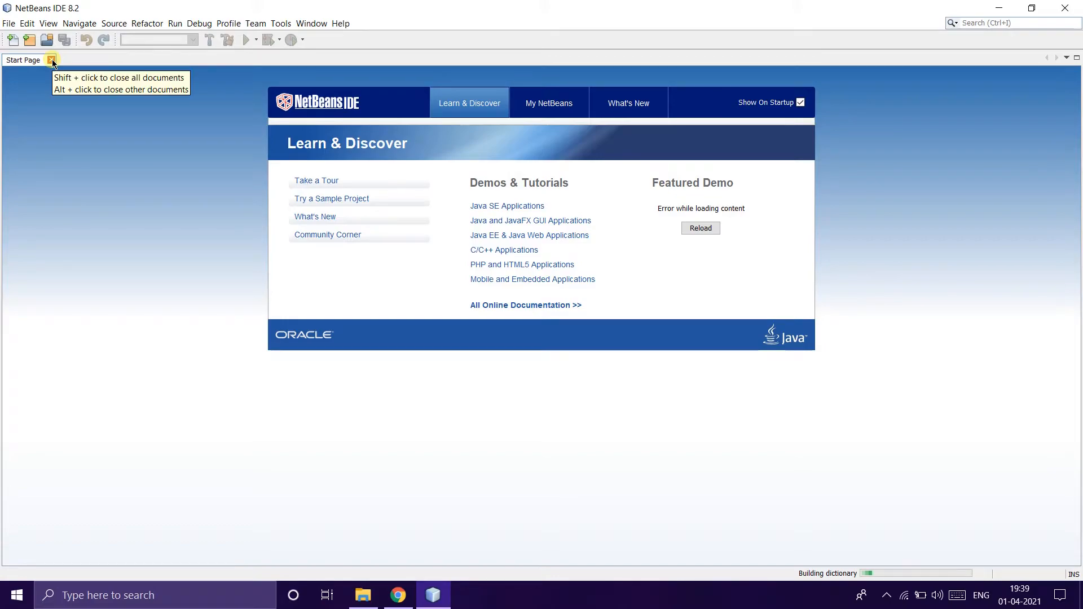
- Turn off the start page's Show On Startup option and open the New Project wizard
left_click(801, 103)
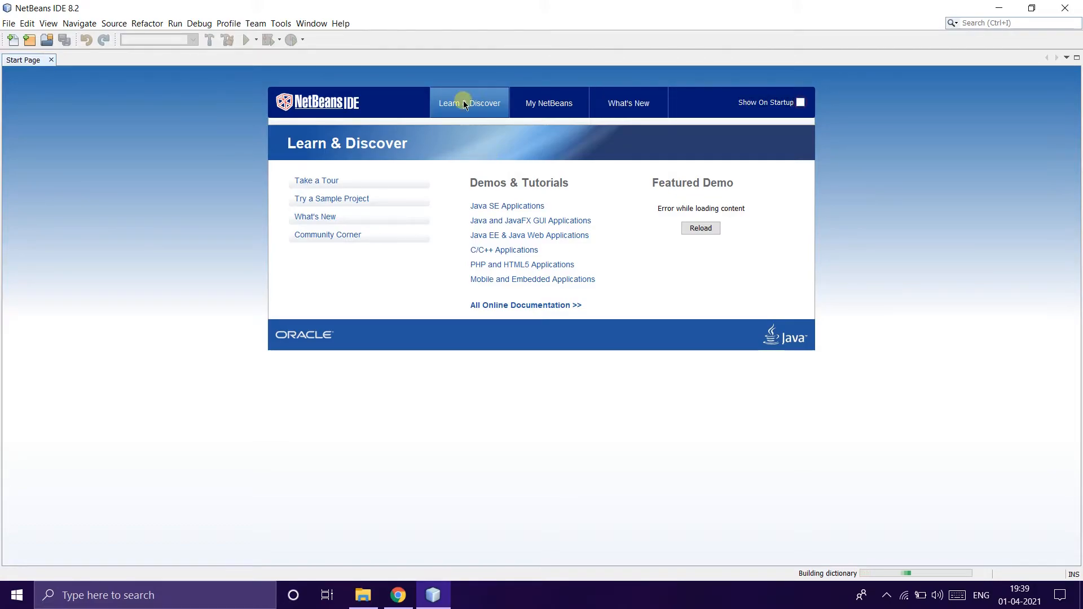
left_click(9, 24)
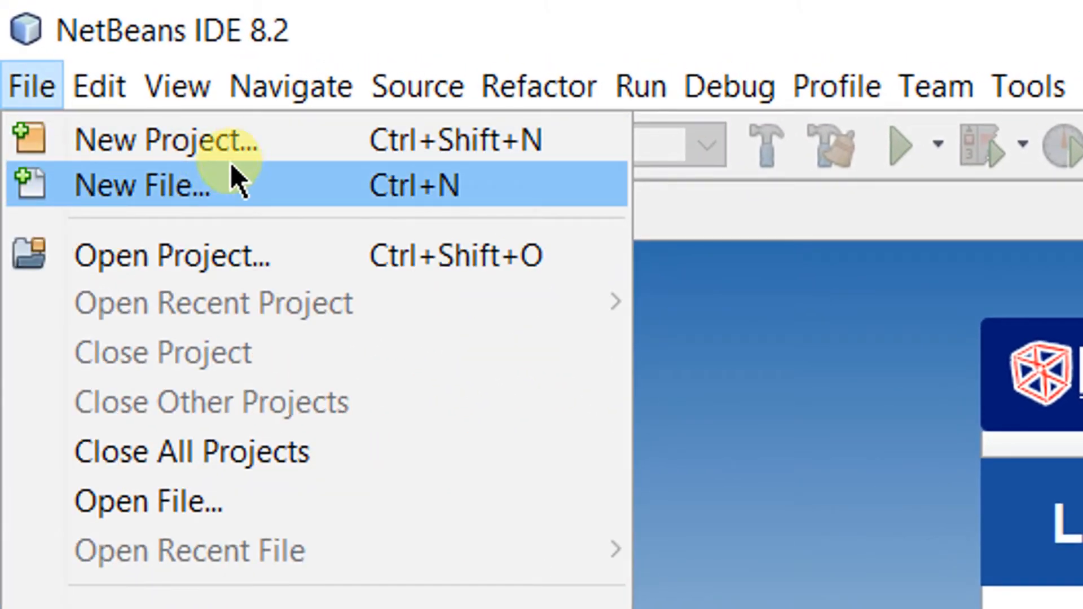
left_click(259, 147)
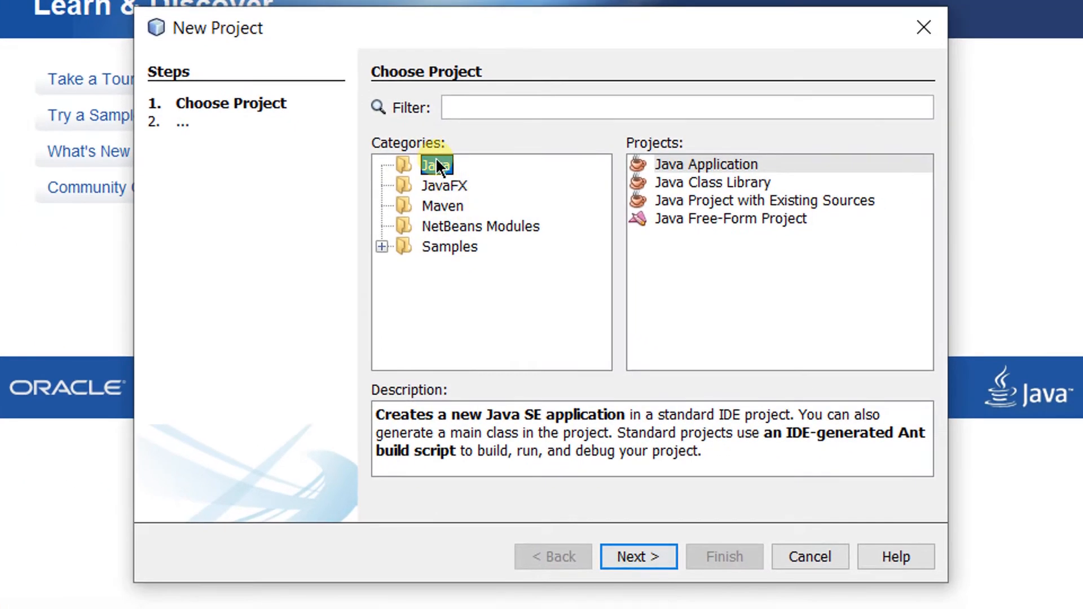
- Create a new Java Application project, keeping the default name JavaApplication1 and its main class
left_click(644, 563)
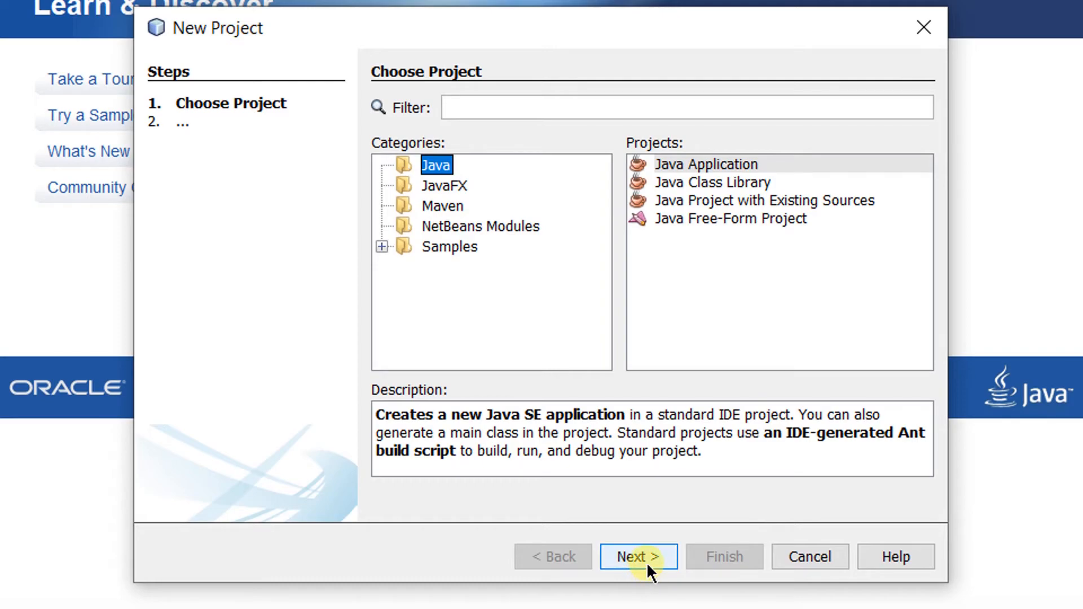
left_click(647, 561)
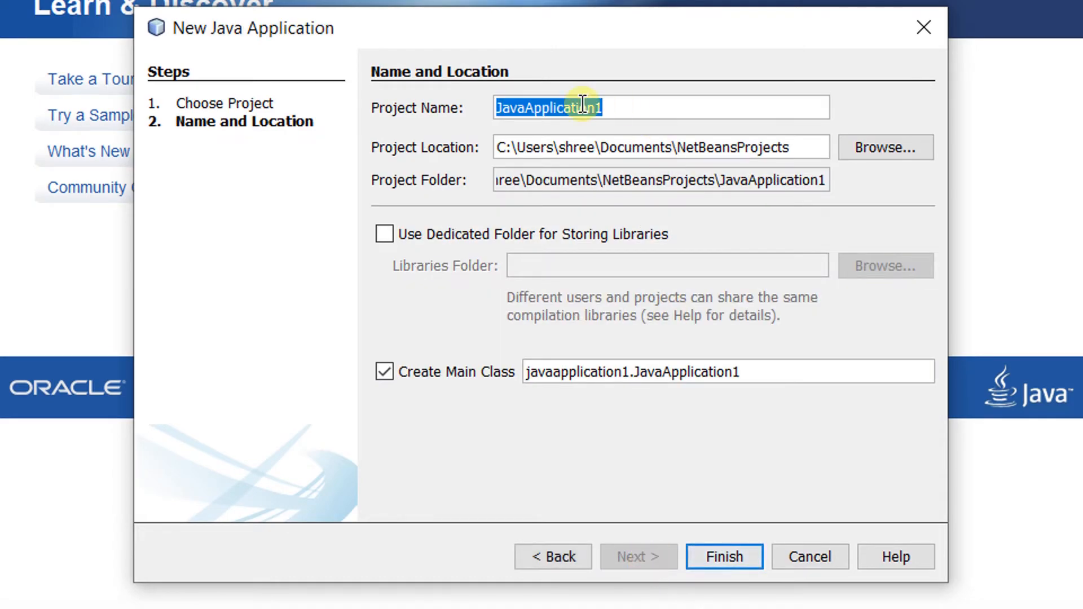
left_click(725, 561)
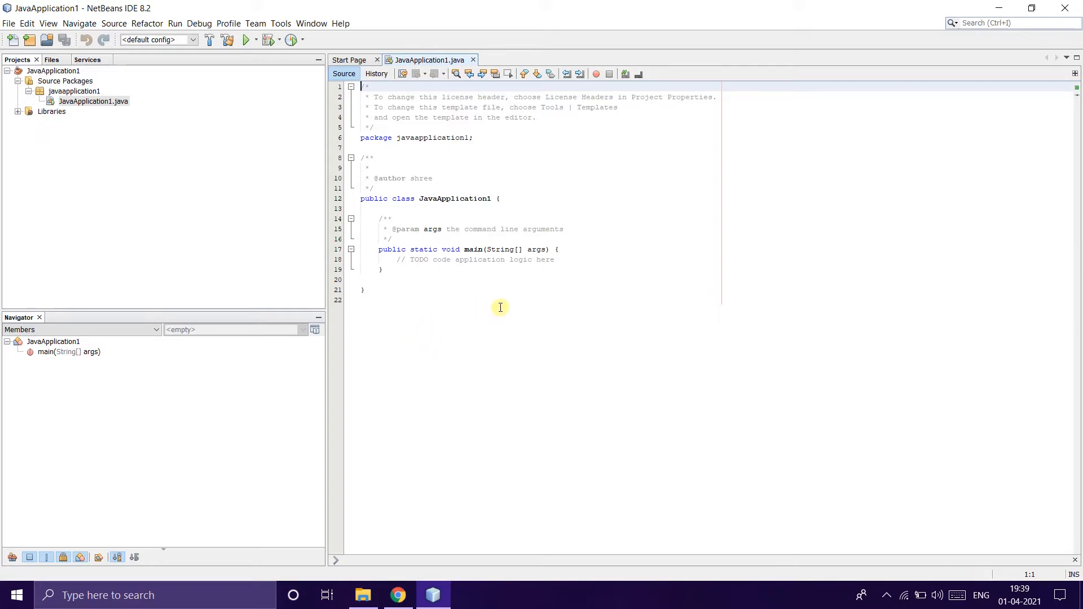
- Run the JavaApplication1 project from the editor
left_click(464, 287)
left_click(175, 23)
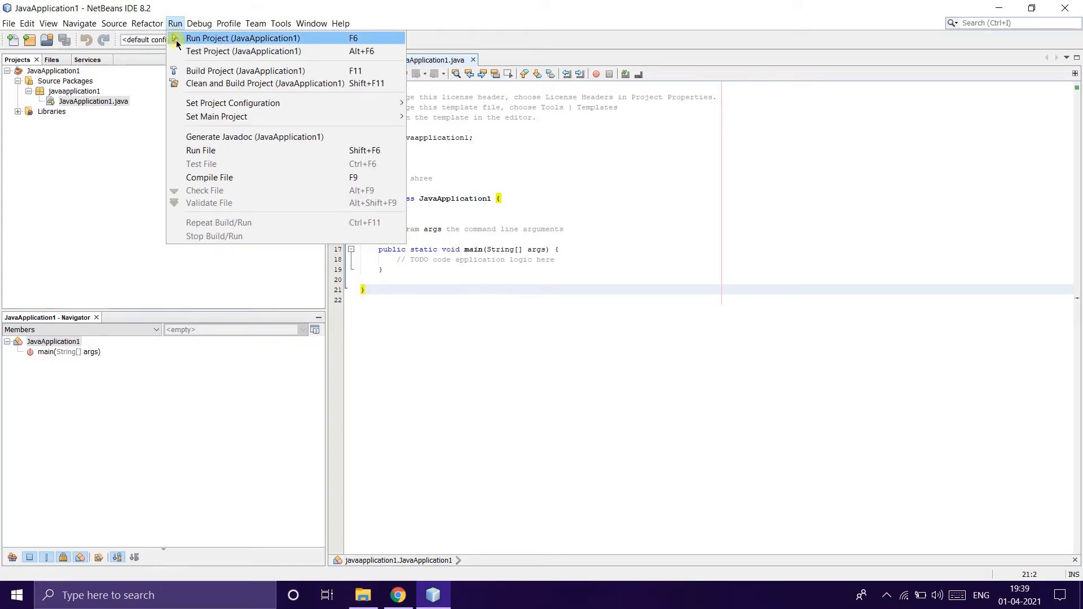
left_click(177, 39)
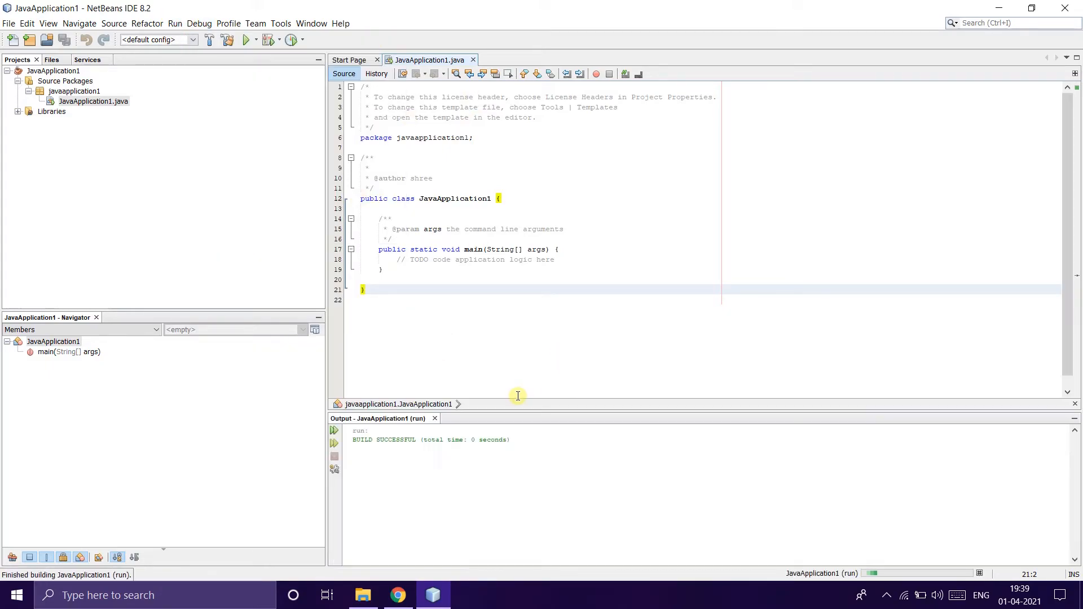
- Add a System.out.println("Hello World"); statement inside main and run the project
left_click(559, 268)
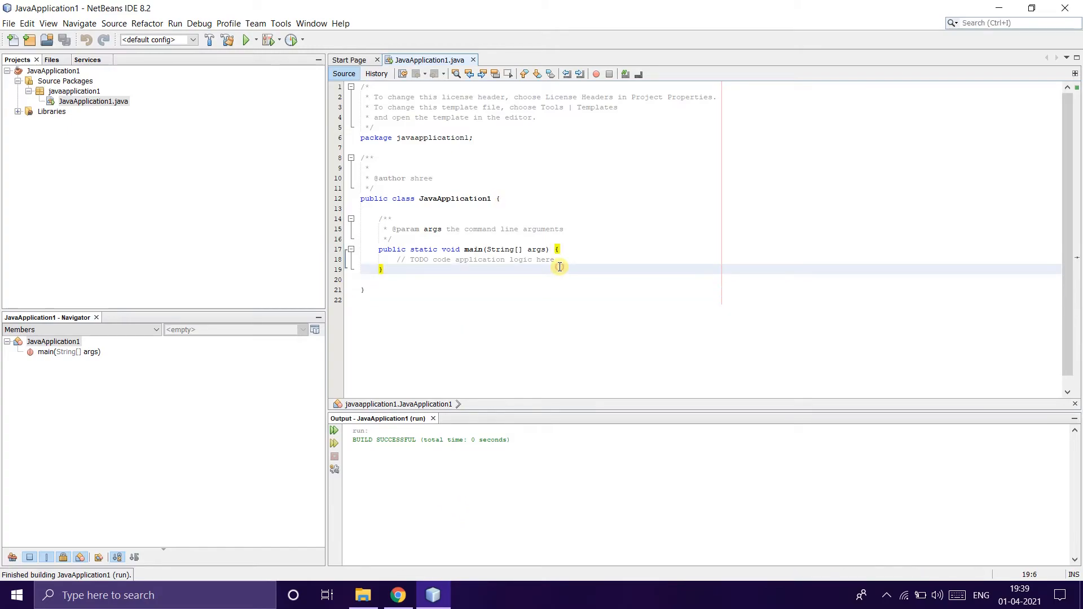
key("Return")
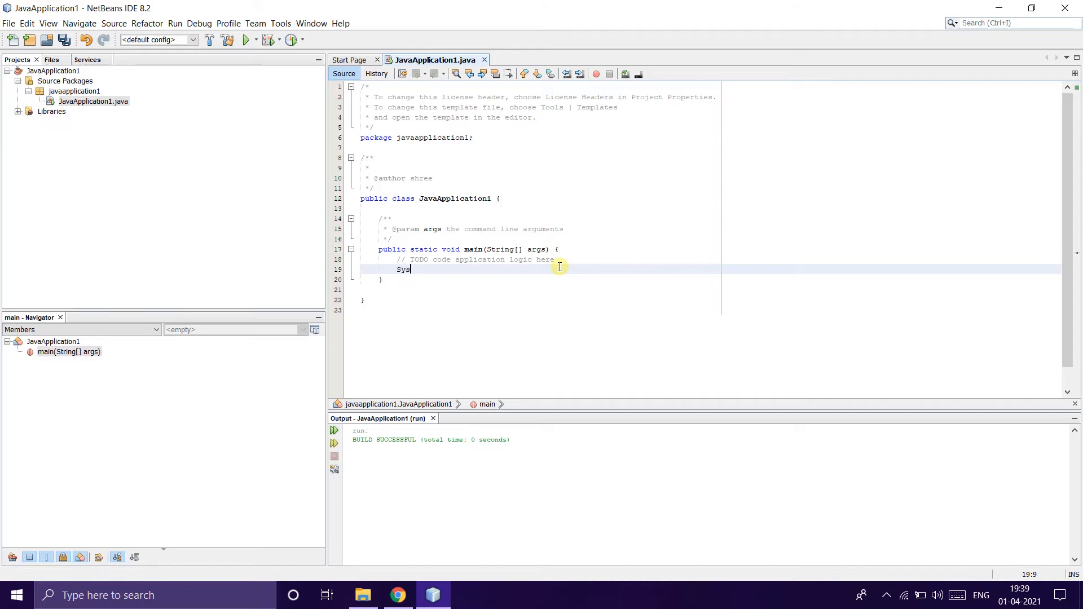
type("System.out.println(\"Hello World\");")
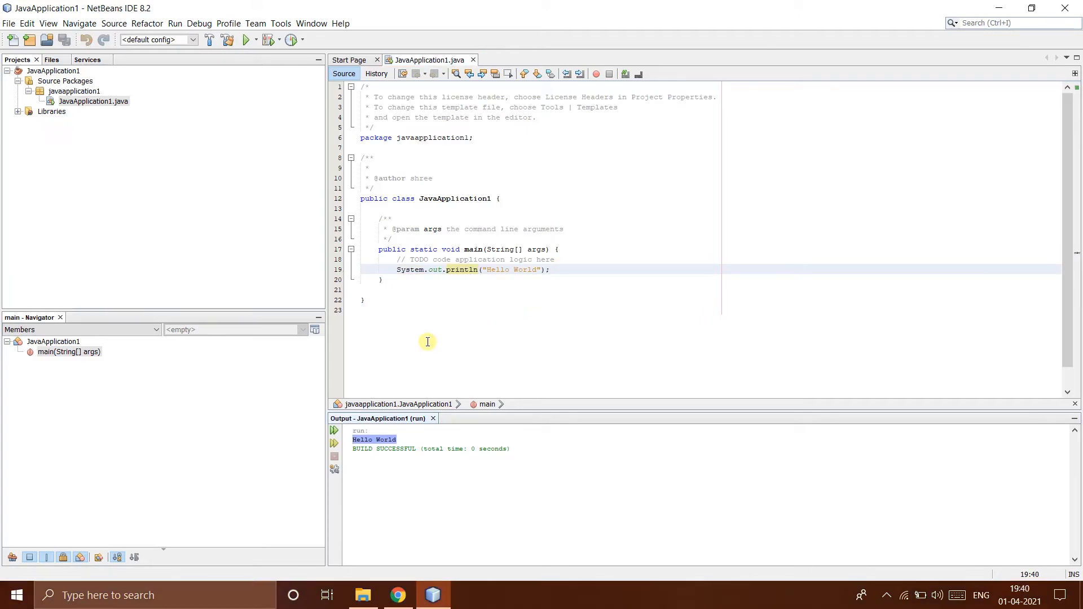
left_click(413, 437)
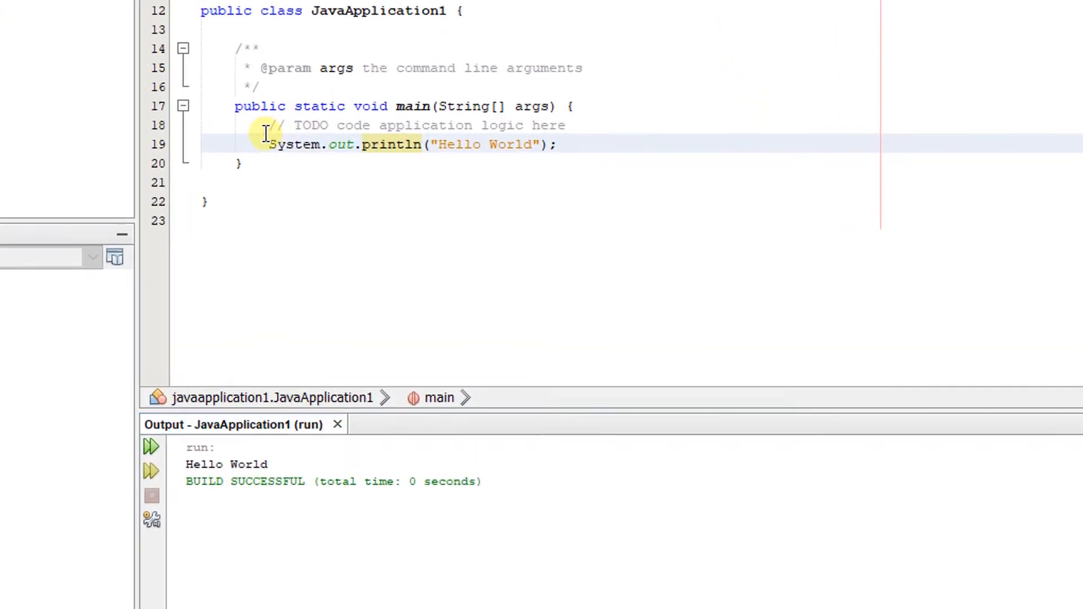
- Duplicate the println line below itself and change its text to "I am Groot"
left_click_drag(395, 265, 541, 266)
left_click(542, 126)
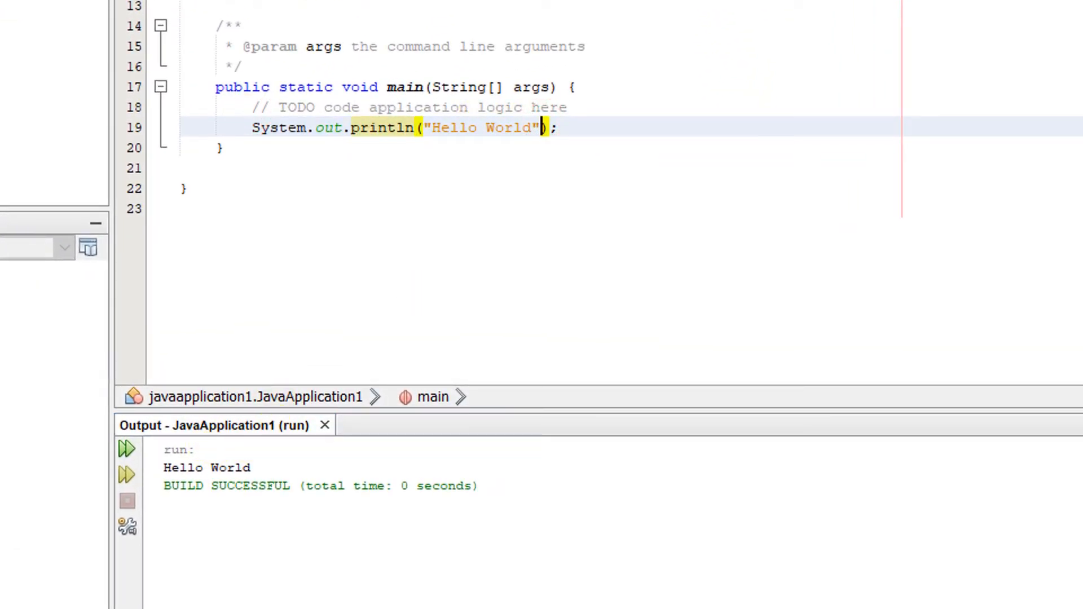
left_click(556, 132)
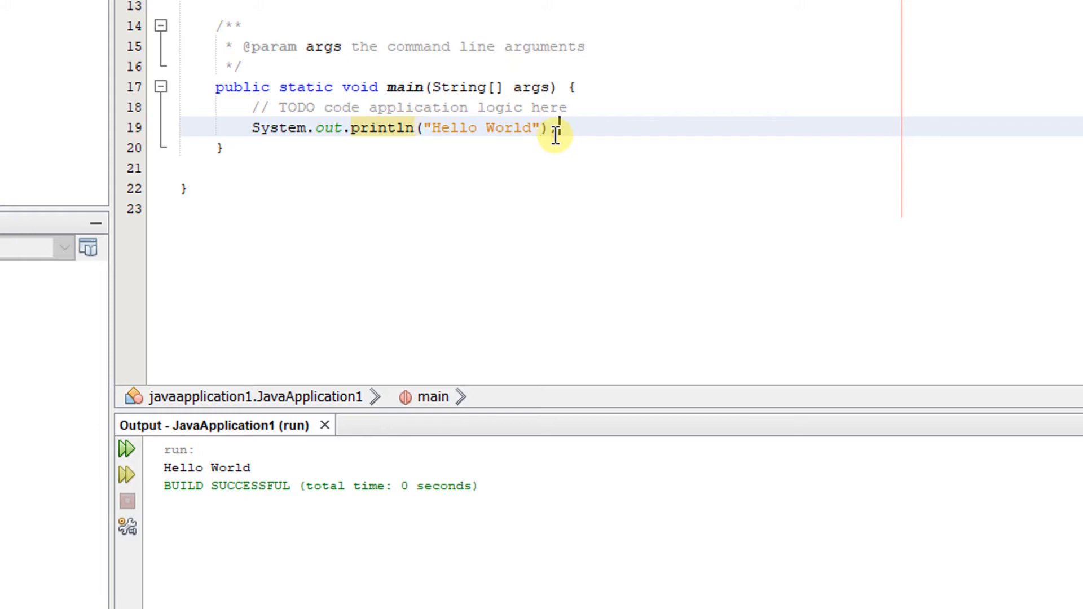
key("shift+Home")
key("ctrl+c")
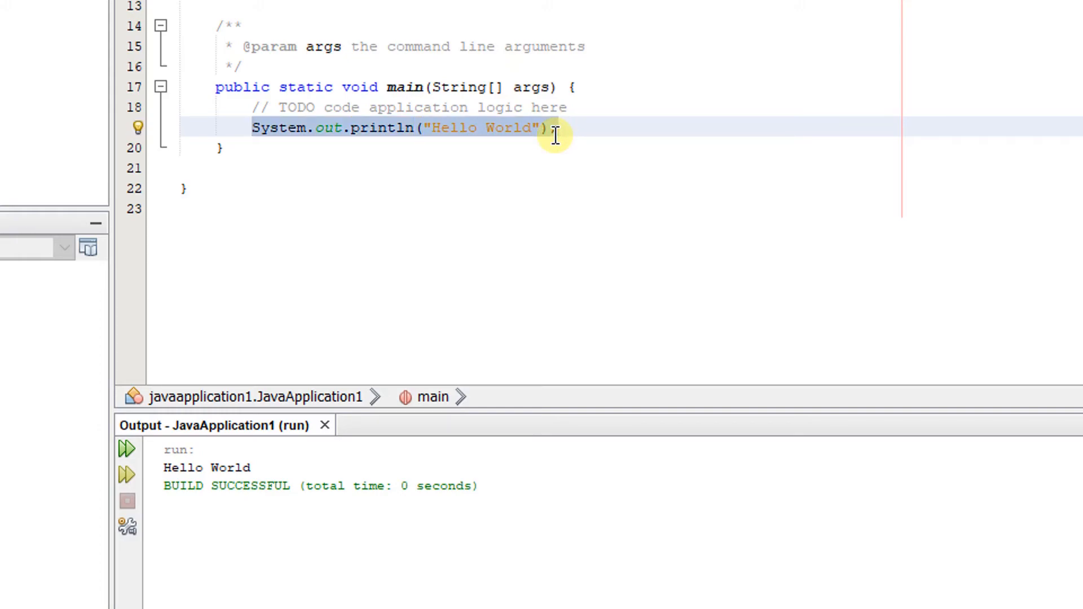
key("End")
key("Return")
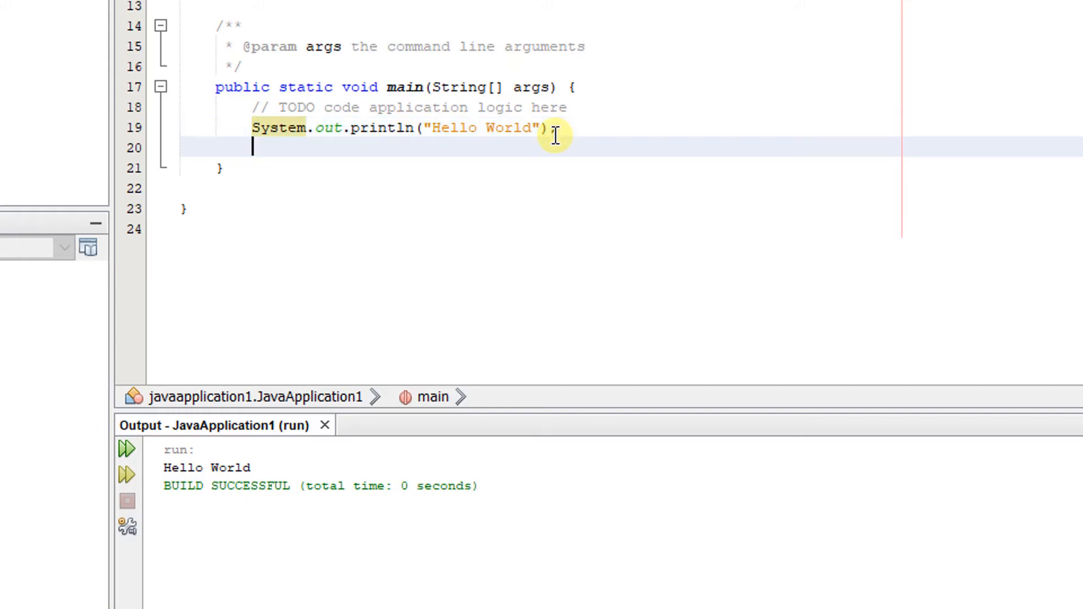
key("ctrl+v")
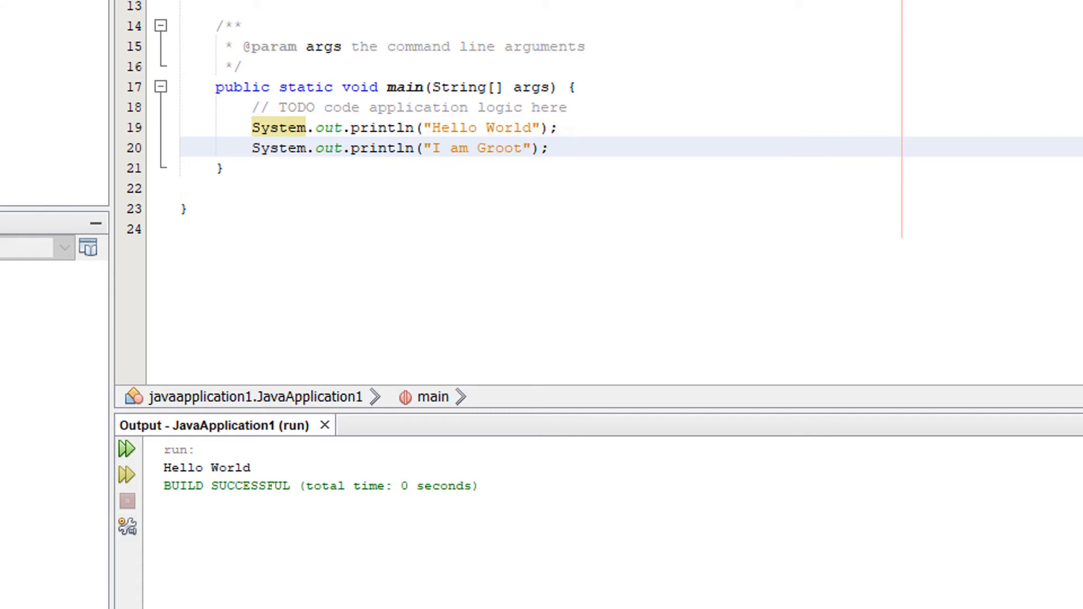
- Run the project again and highlight the printed output lines
key("F6")
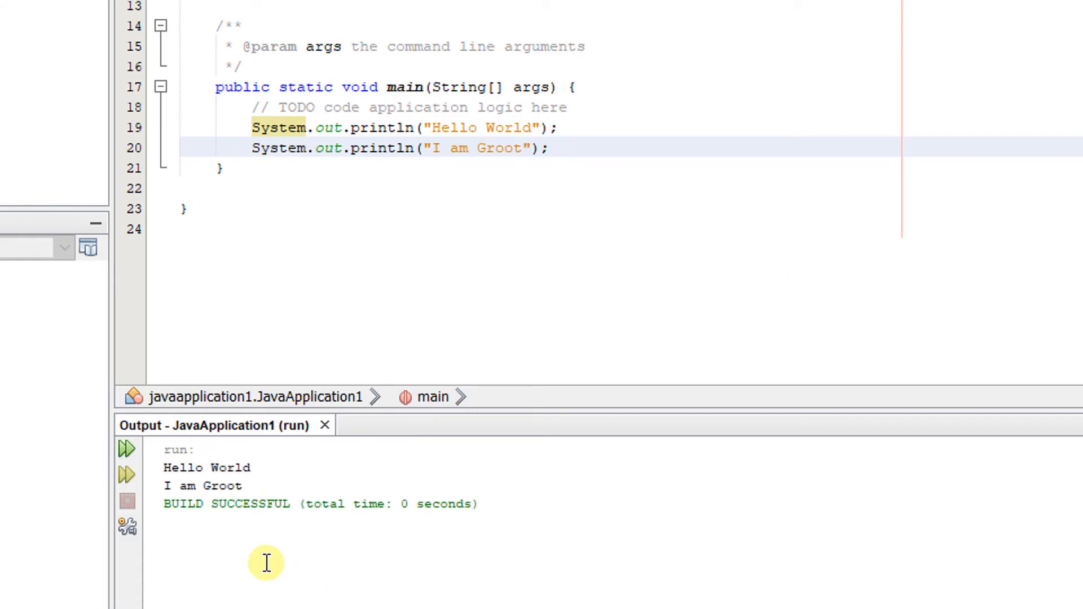
left_click_drag(243, 483, 151, 436)
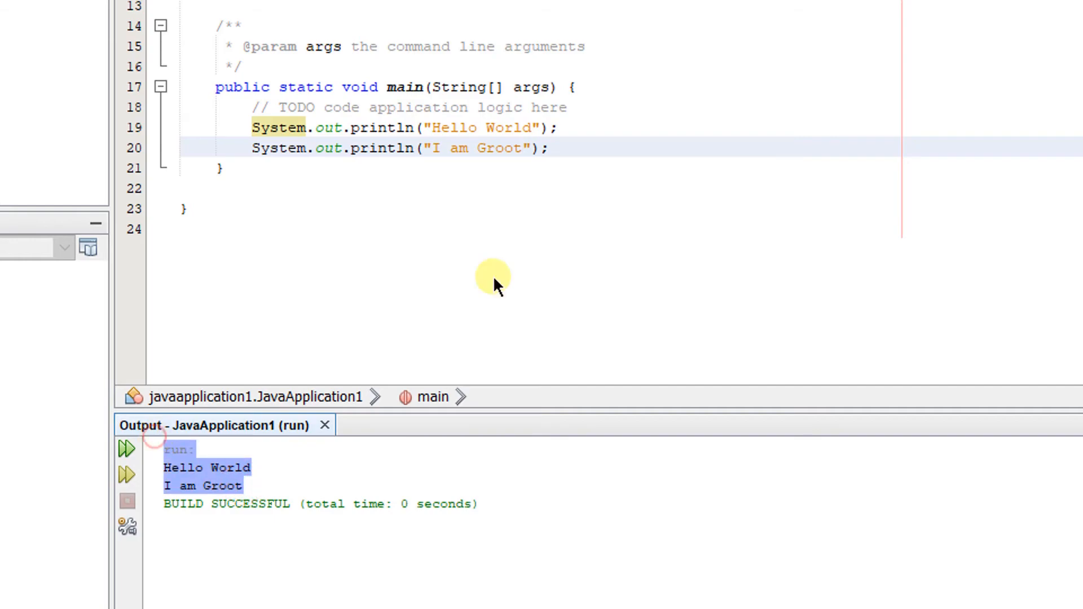
left_click(533, 181)
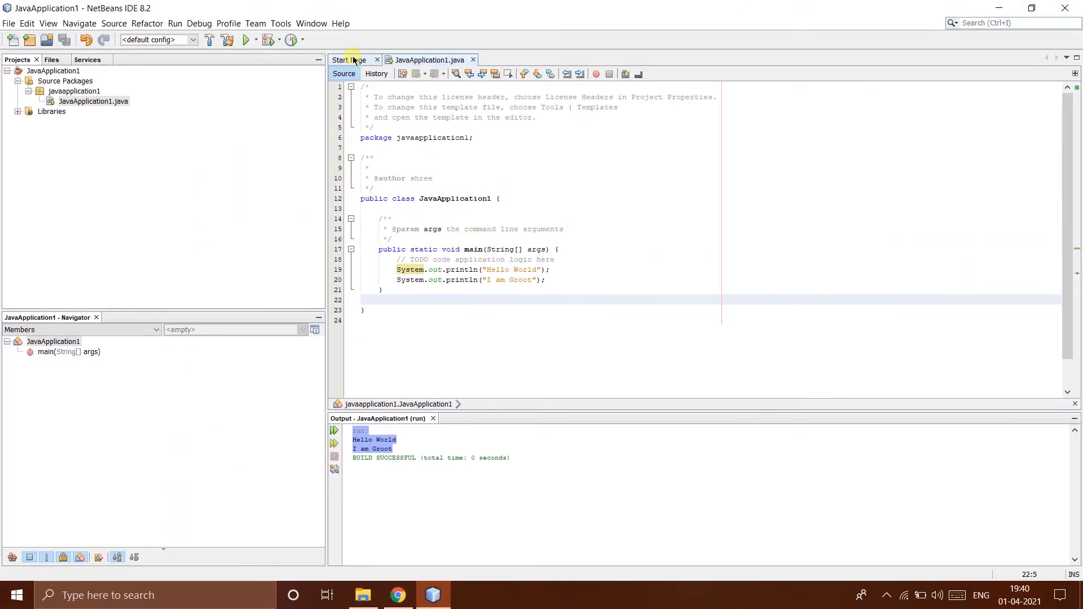
- Exit NetBeans and refresh the desktop
left_click(9, 23)
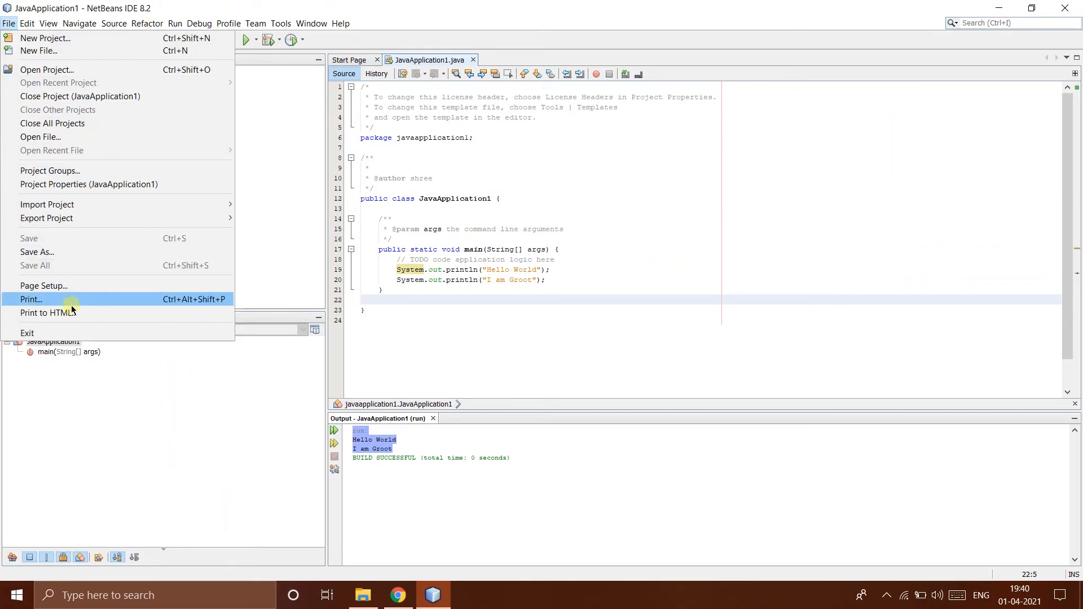
left_click(72, 332)
right_click(438, 101)
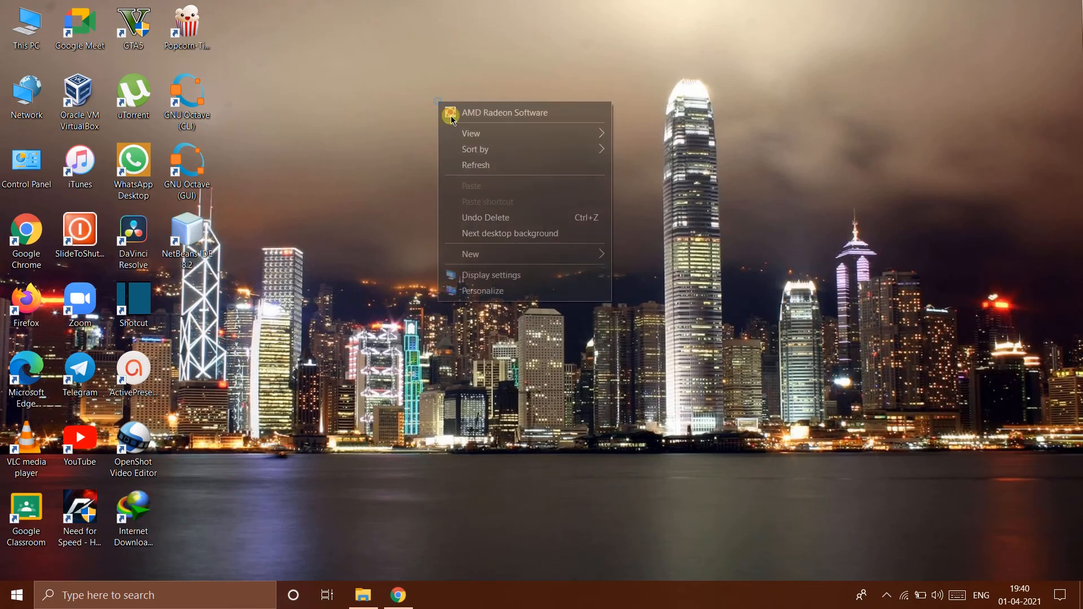
right_click(484, 171)
left_click(514, 236)
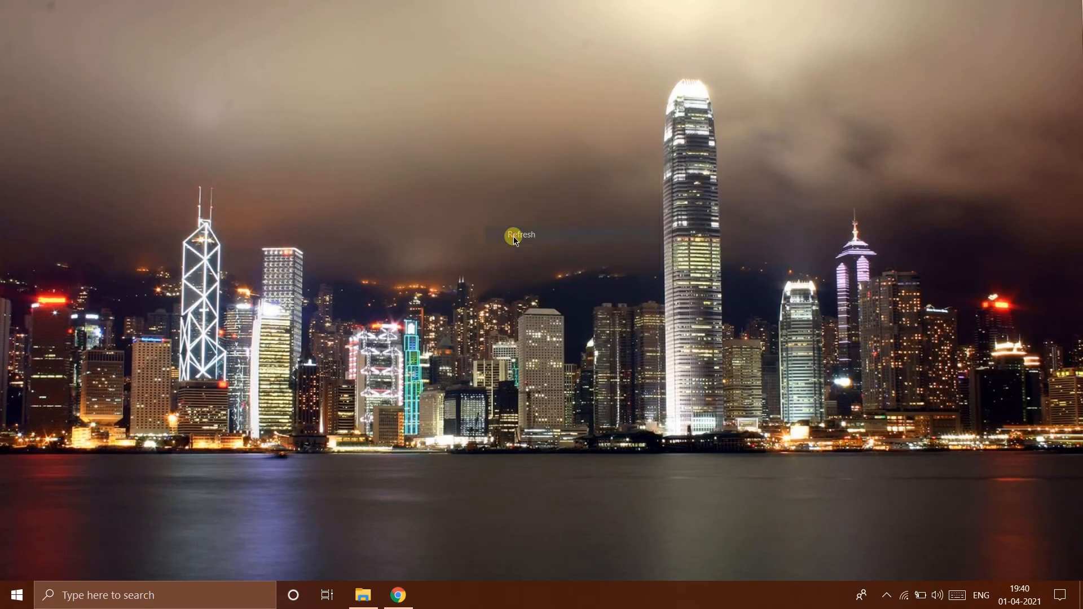
left_click(491, 282)
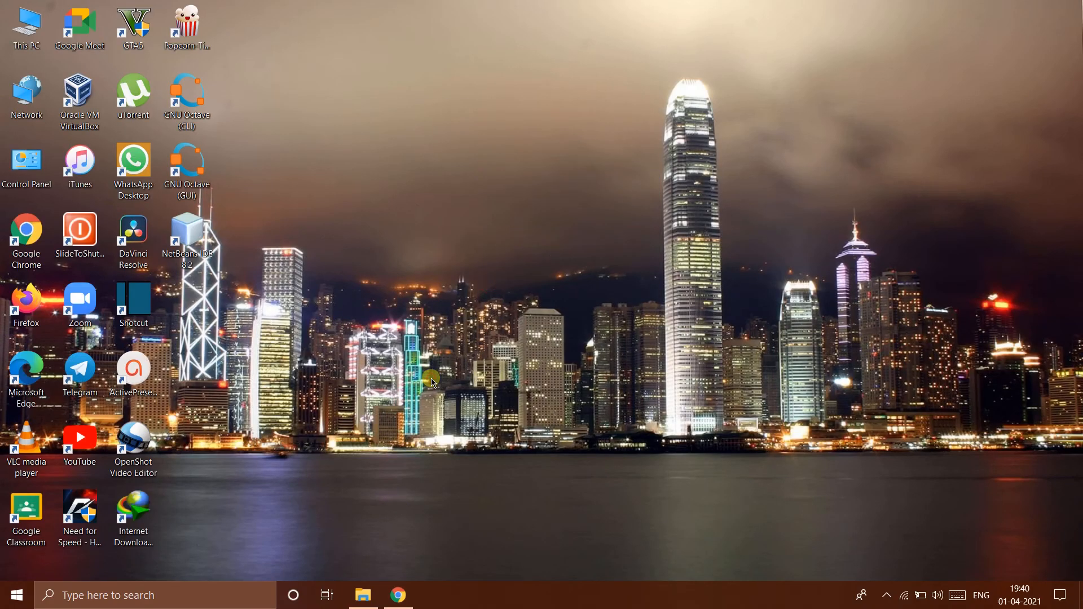